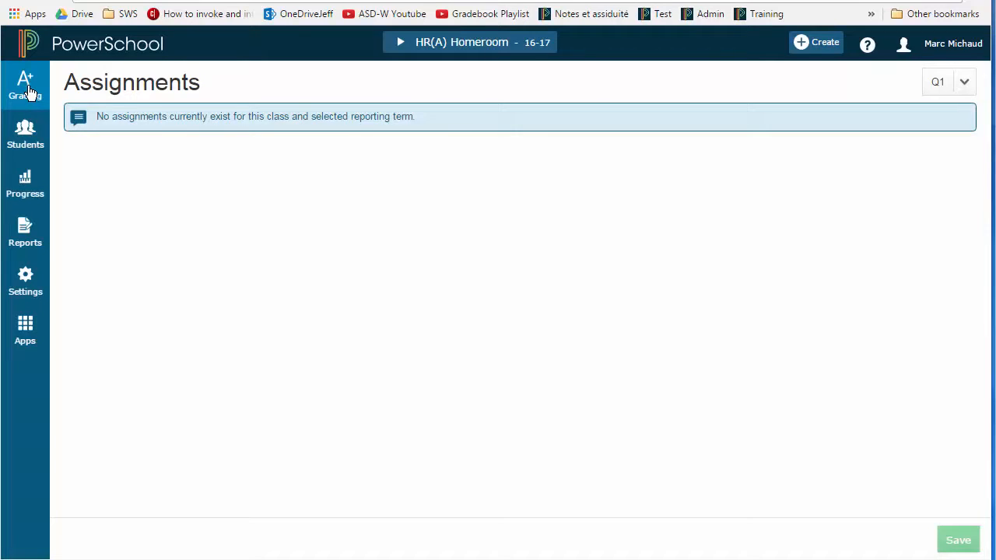
Review the list of grading categories and the assignment defaults of the General Information category
left_click(27, 87)
left_click(129, 204)
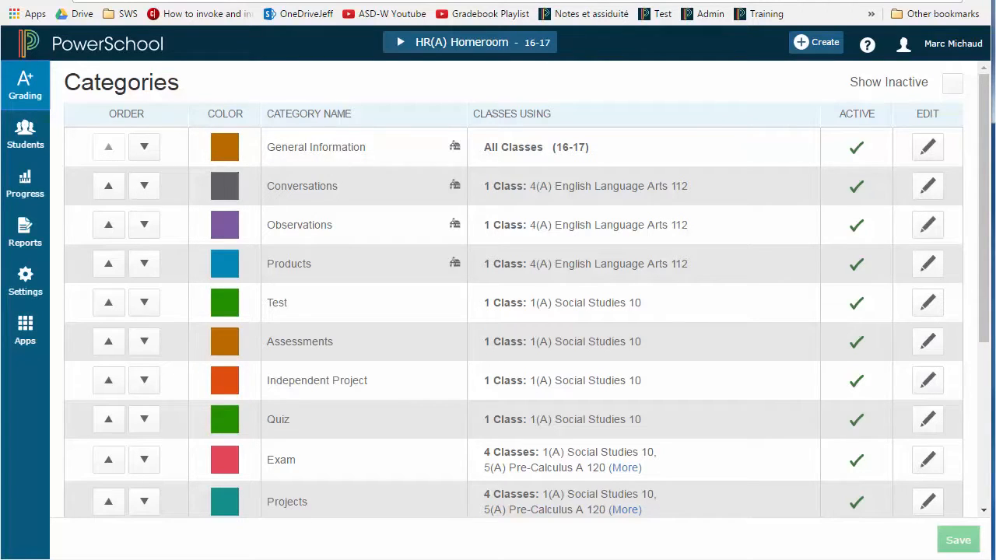
left_click_drag(991, 190, 991, 204)
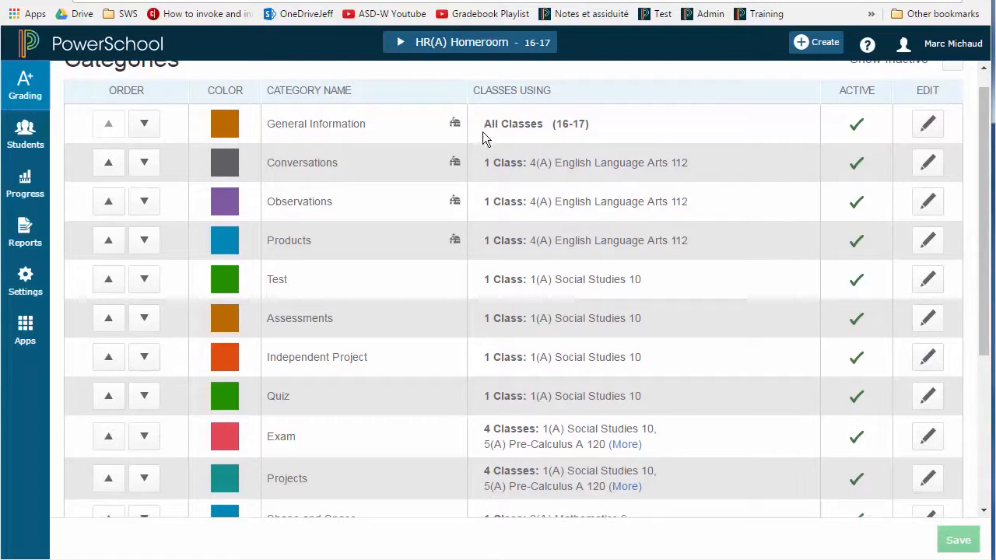
left_click(928, 132)
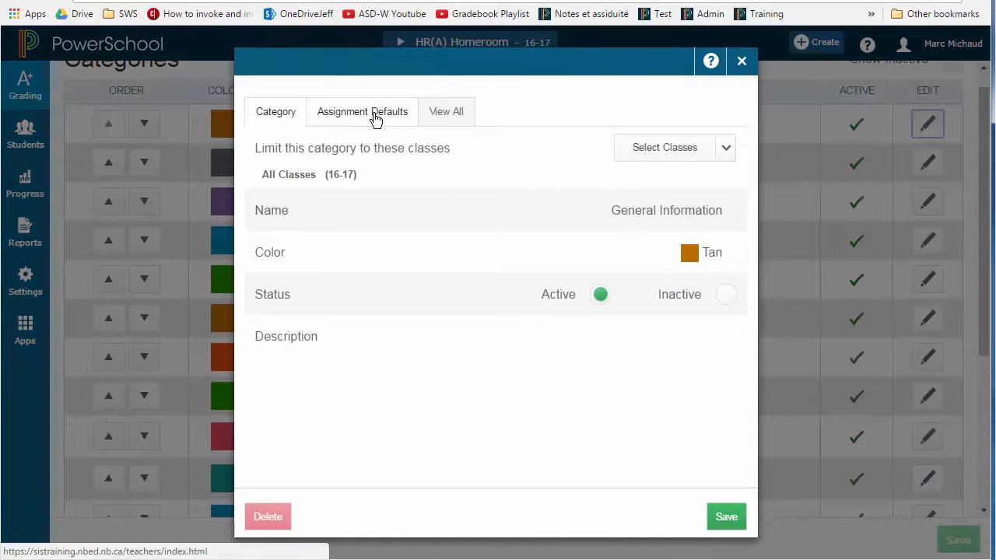
left_click(402, 115)
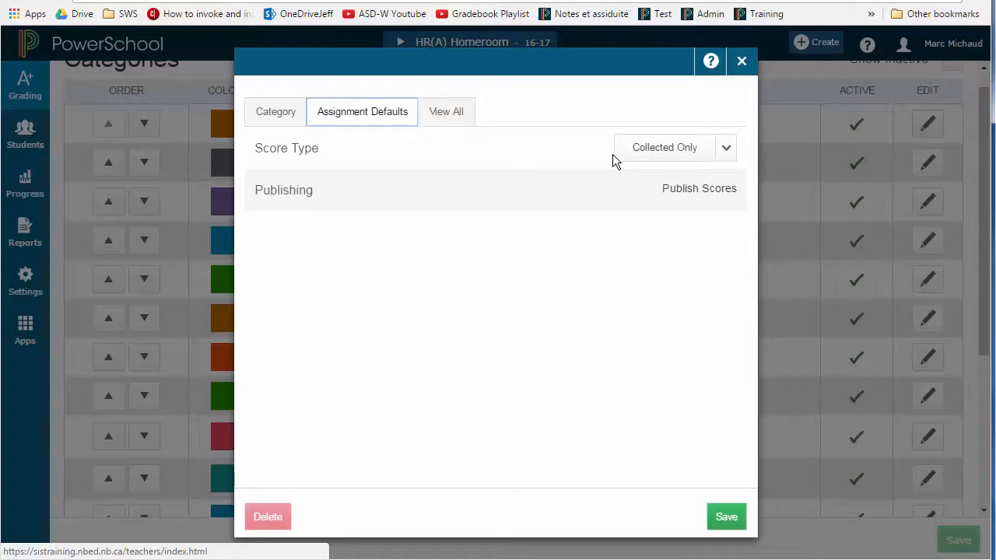
left_click(741, 61)
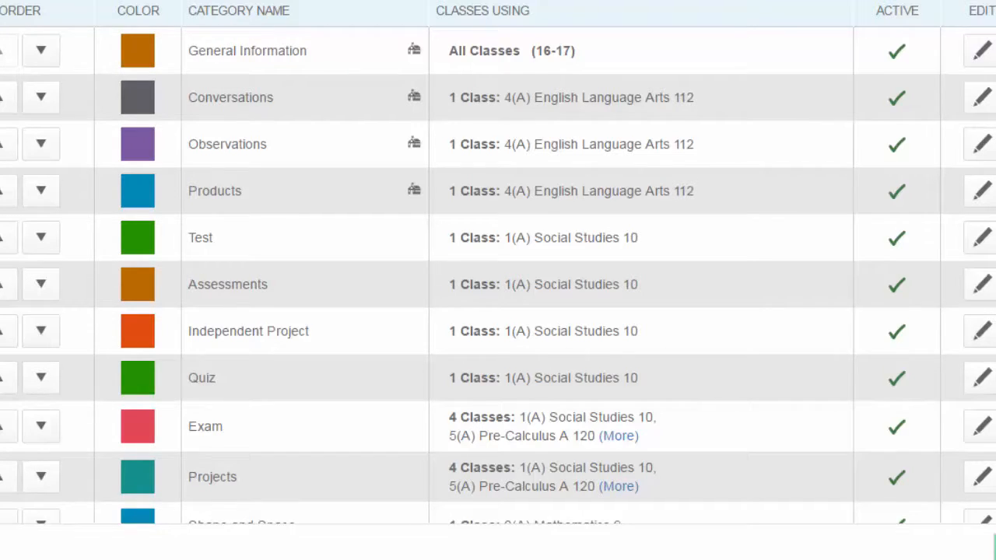
scroll(498, 265, "down", 3)
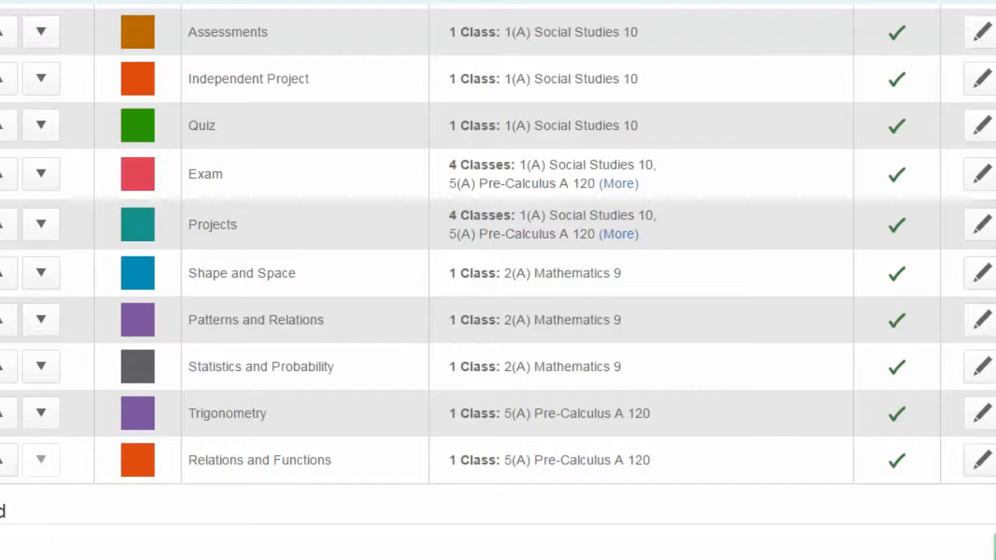
scroll(498, 265, "down", 1)
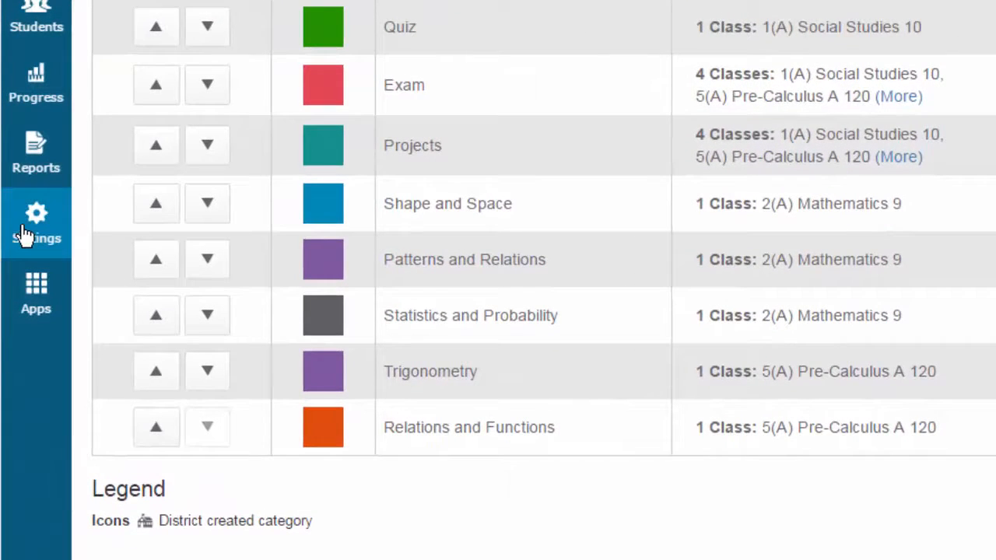
Open Traditional Grade Calculations from the settings and show only the reporting terms of 5(A) Pre-Calculus A 120
left_click(23, 233)
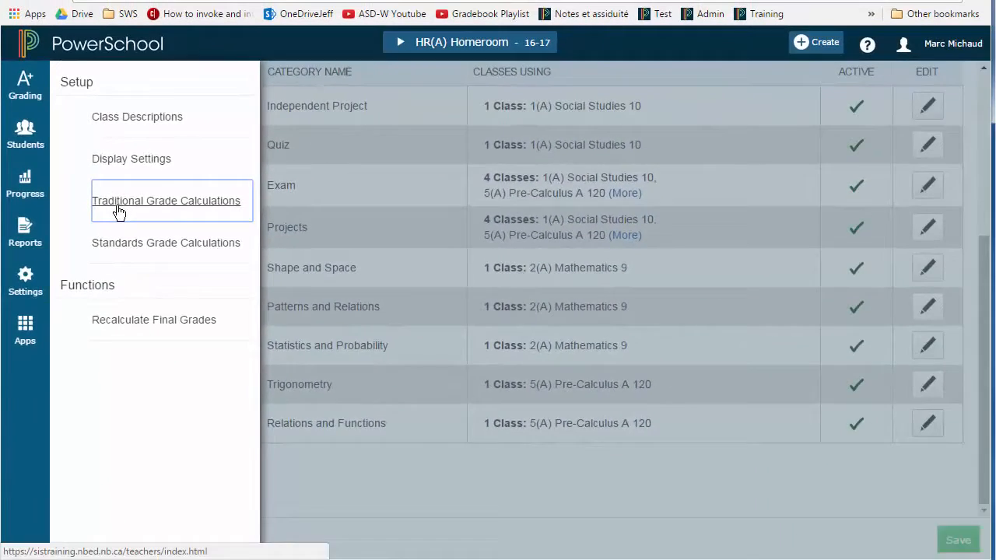
left_click(168, 243)
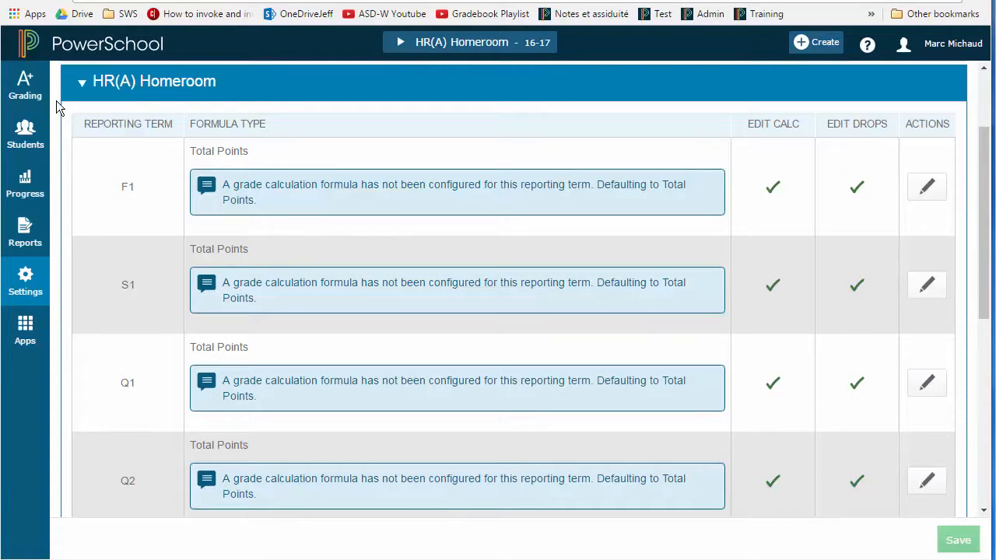
left_click(83, 82)
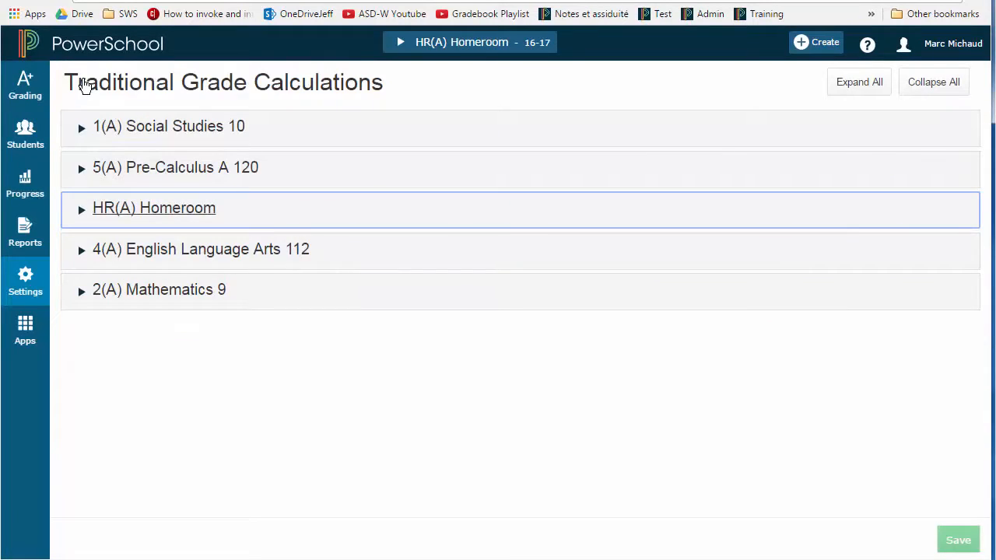
left_click(82, 172)
scroll(82, 171, "down", 1)
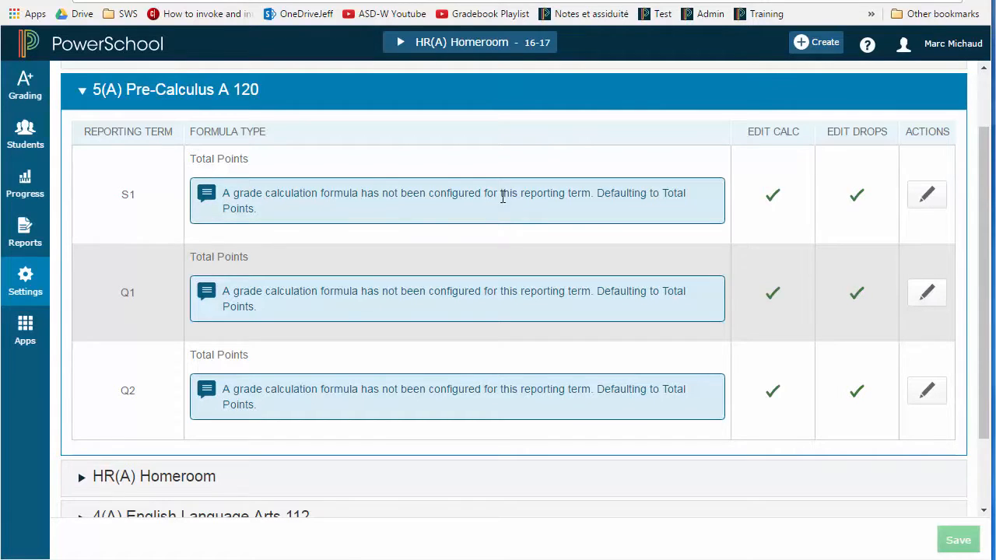
Set the S1 reporting term's grade formula for 5(A) Pre-Calculus A 120 to Category Weighting
left_click(931, 207)
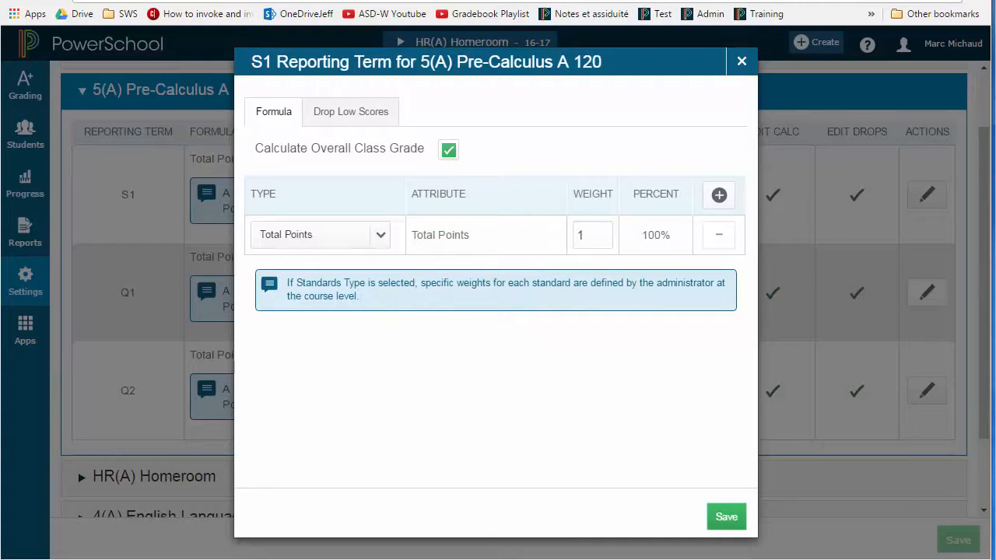
left_click(382, 237)
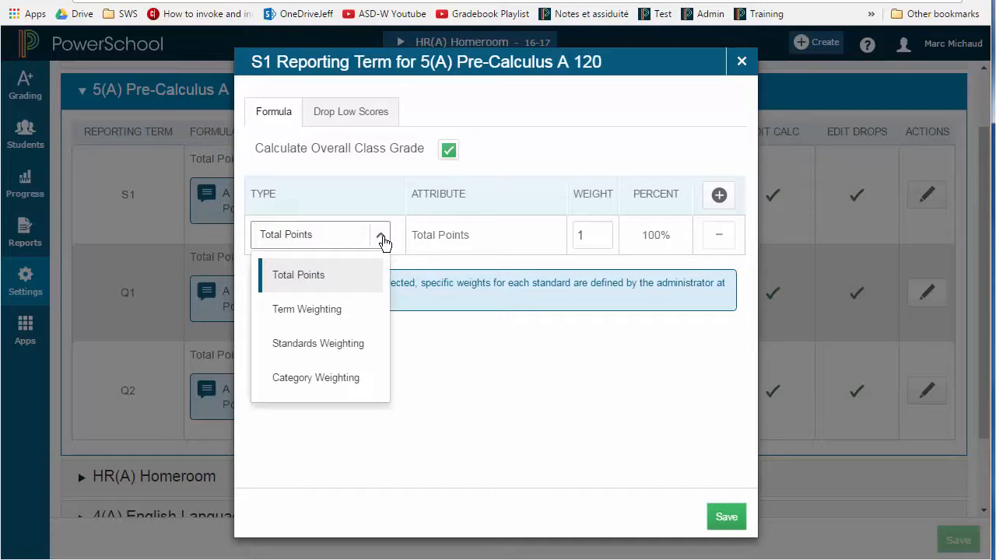
left_click(339, 378)
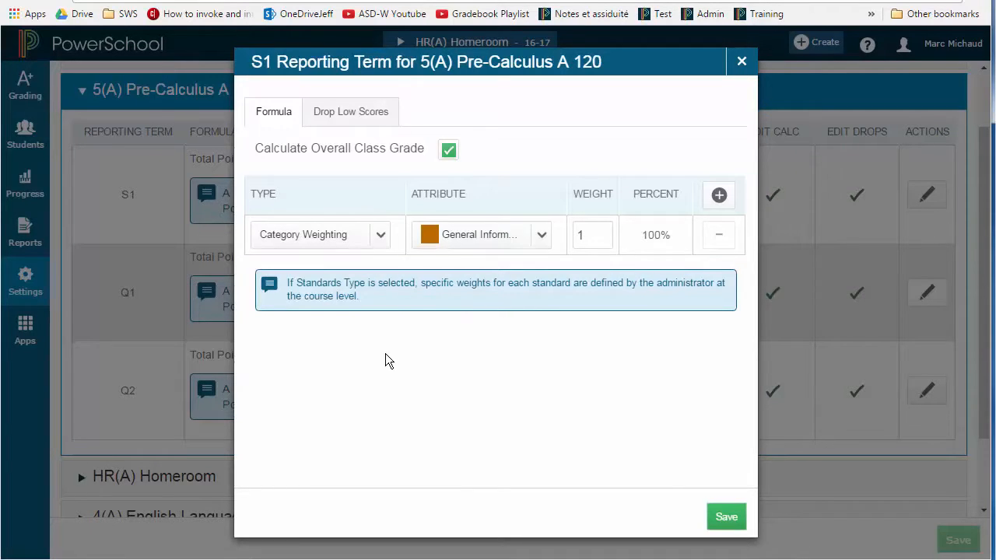
Add three more rows to the S1 grade formula
left_click(542, 243)
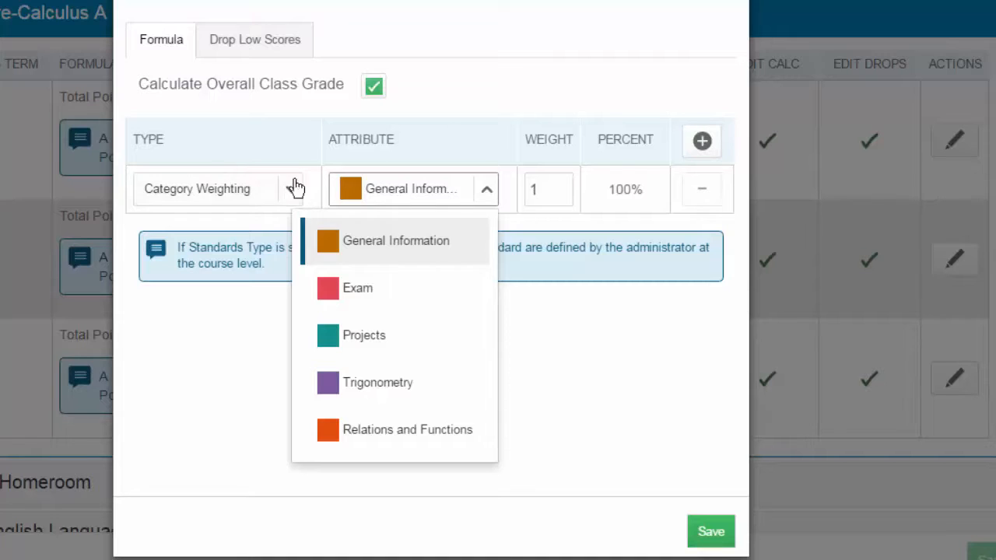
left_click(702, 142)
left_click(701, 141)
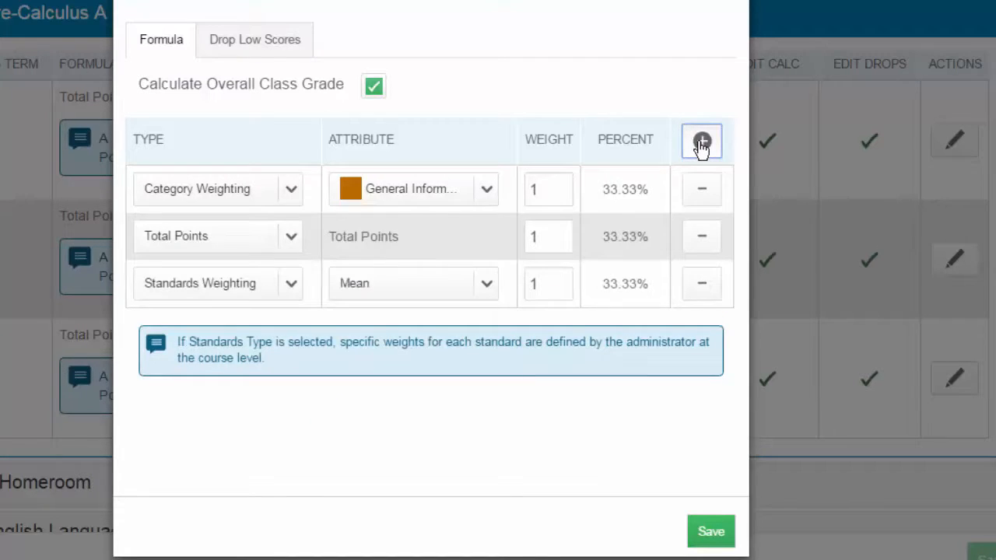
left_click(702, 142)
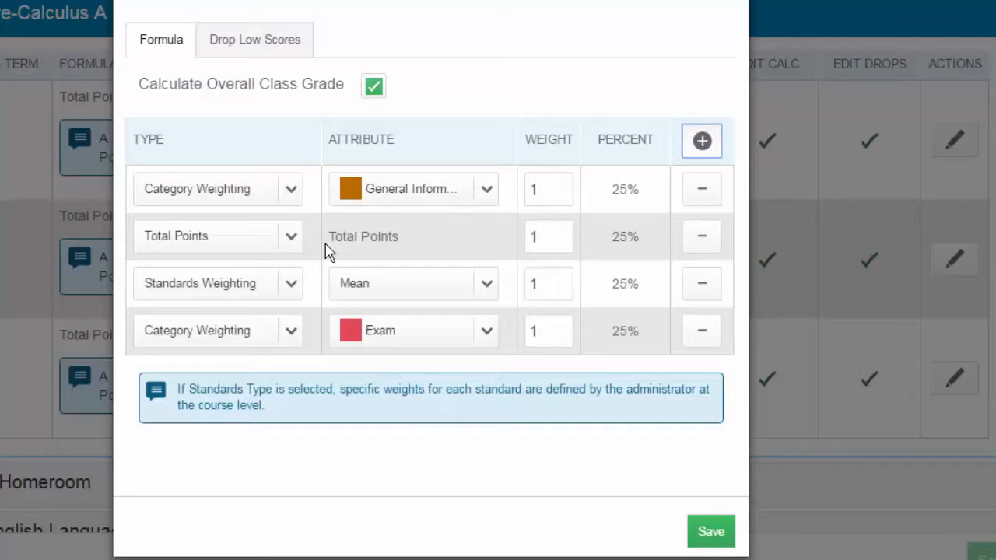
Set all added formula rows to Category Weighting, with Exam as the first row's category and Relations and Functions as the fourth's
left_click(290, 241)
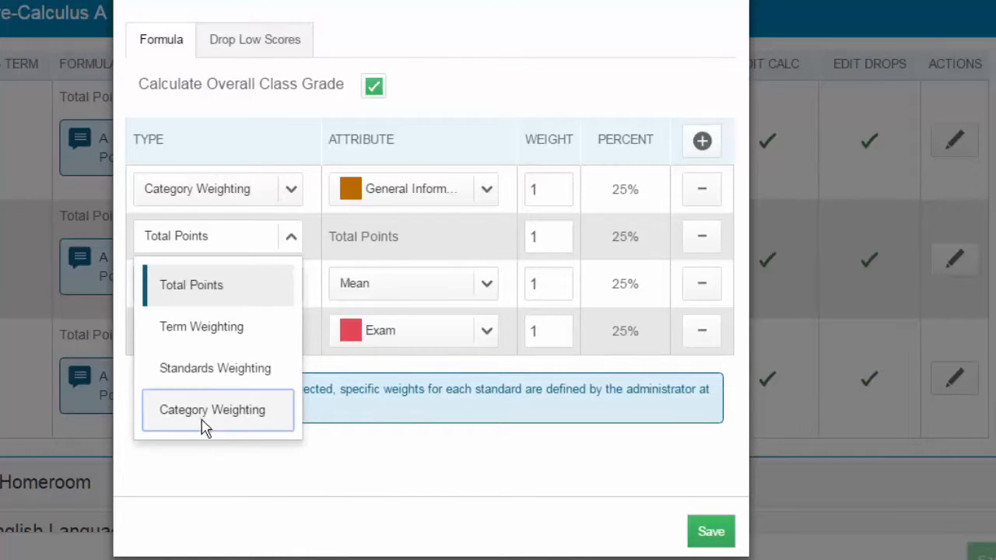
left_click(202, 412)
left_click(287, 284)
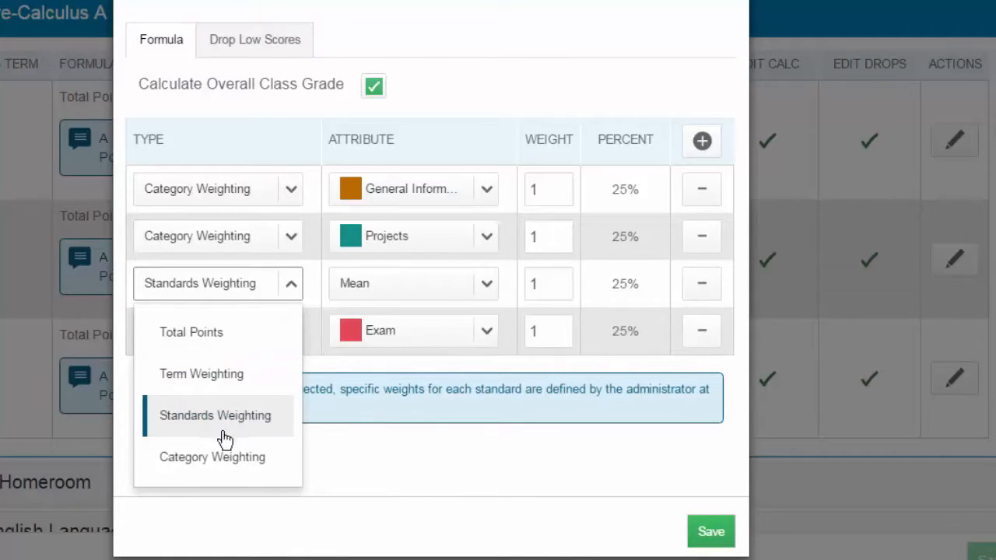
left_click(216, 466)
left_click(292, 331)
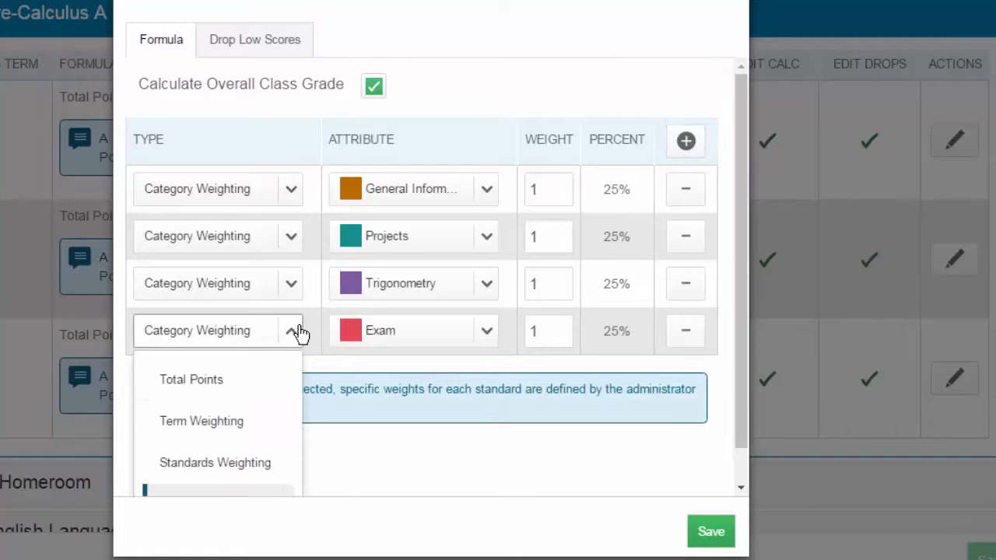
scroll(230, 467, "down", 1)
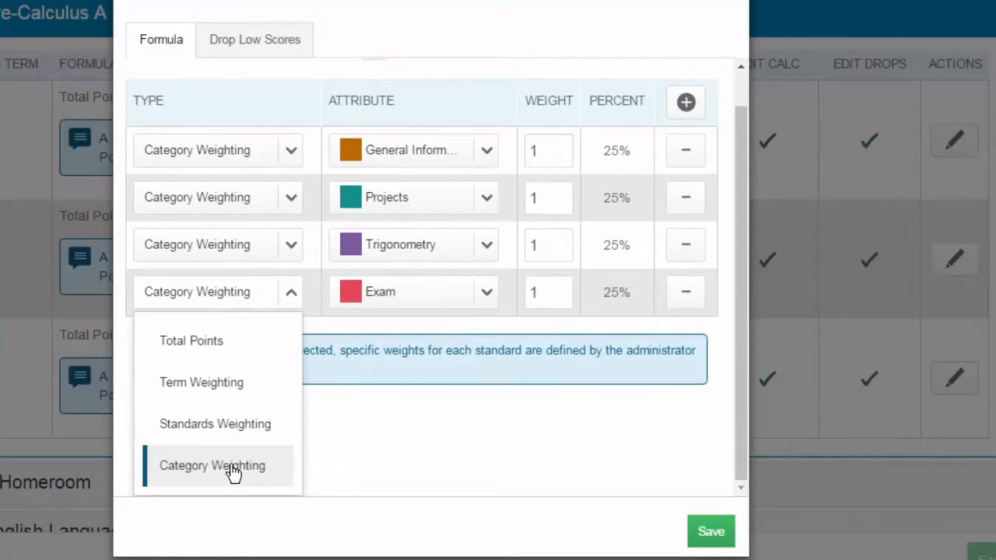
left_click(228, 470)
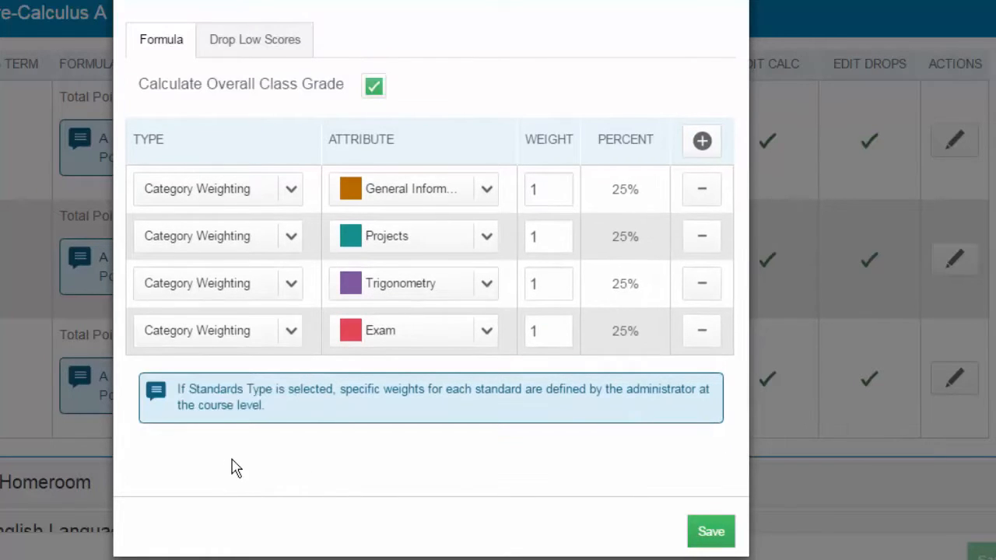
left_click(486, 194)
left_click(358, 288)
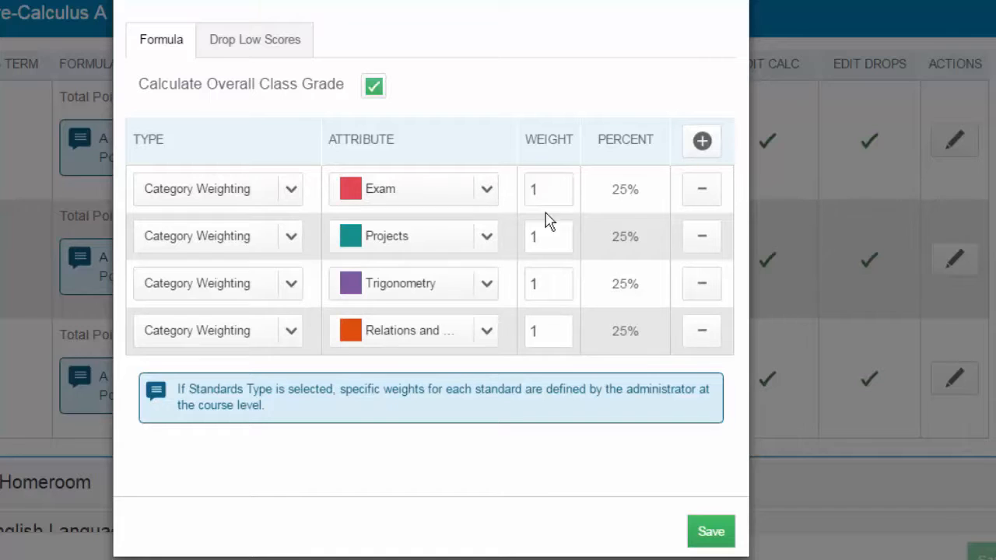
Set the weight of the Exam category to 30 and of the Projects category to 20
left_click(564, 184)
key("BackSpace")
type("30")
left_click(561, 246)
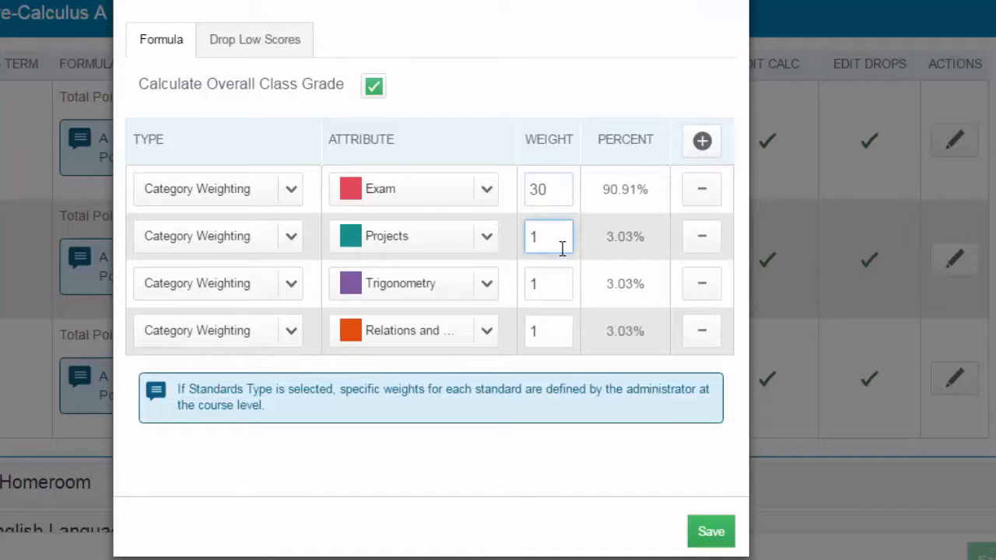
key("BackSpace")
type("20")
Set the weights of the Trigonometry and the Relations and Functions categories to 25 each
left_click(541, 282)
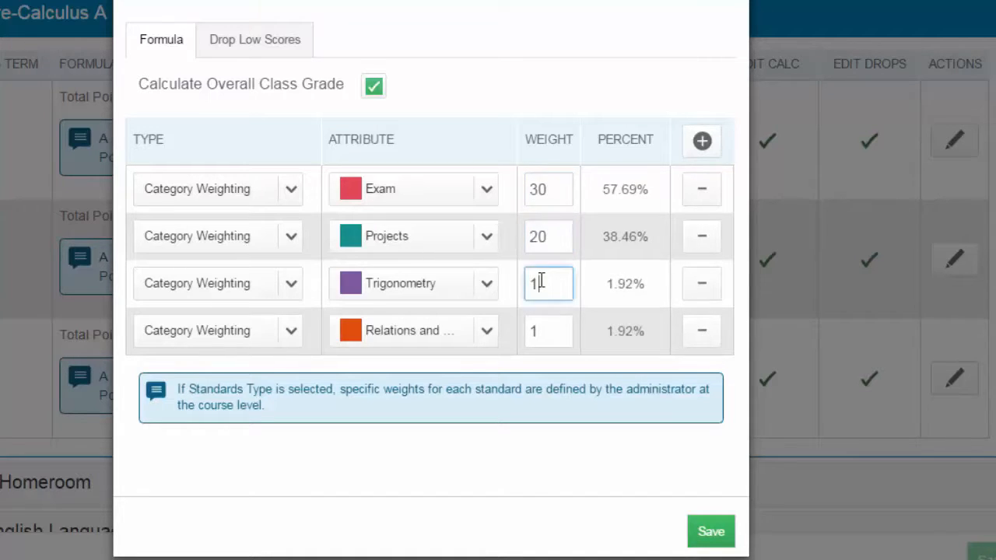
key("BackSpace")
type("25")
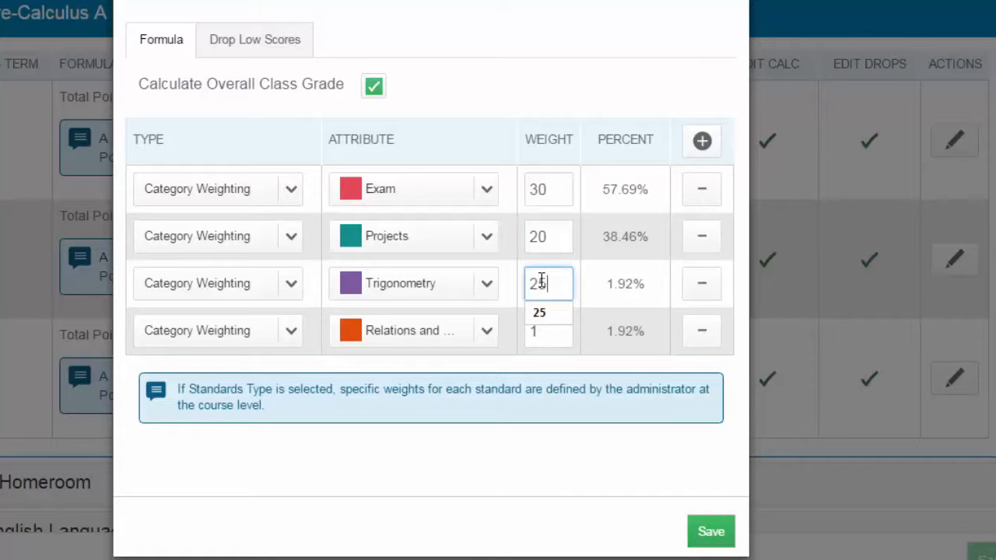
left_click(556, 337)
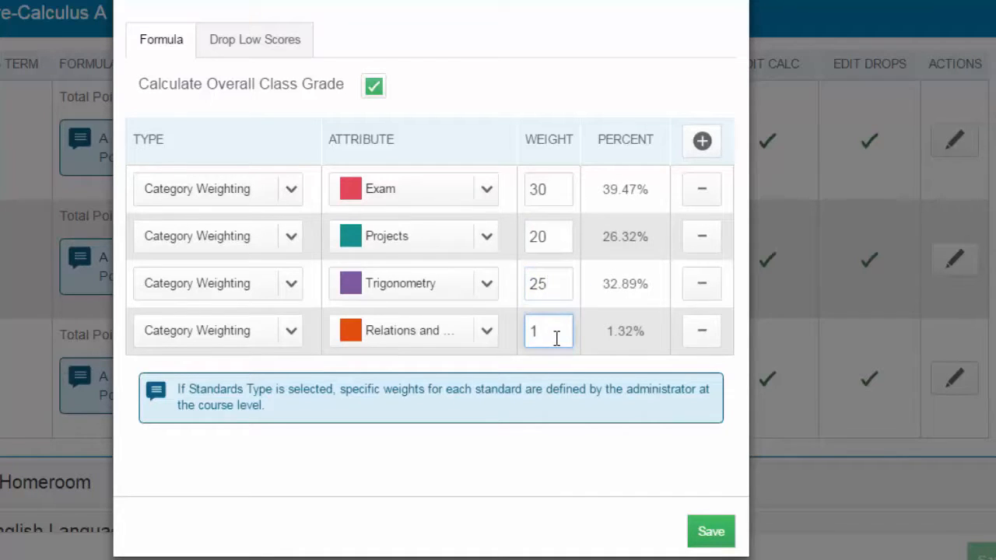
key("BackSpace")
type("25")
left_click(535, 438)
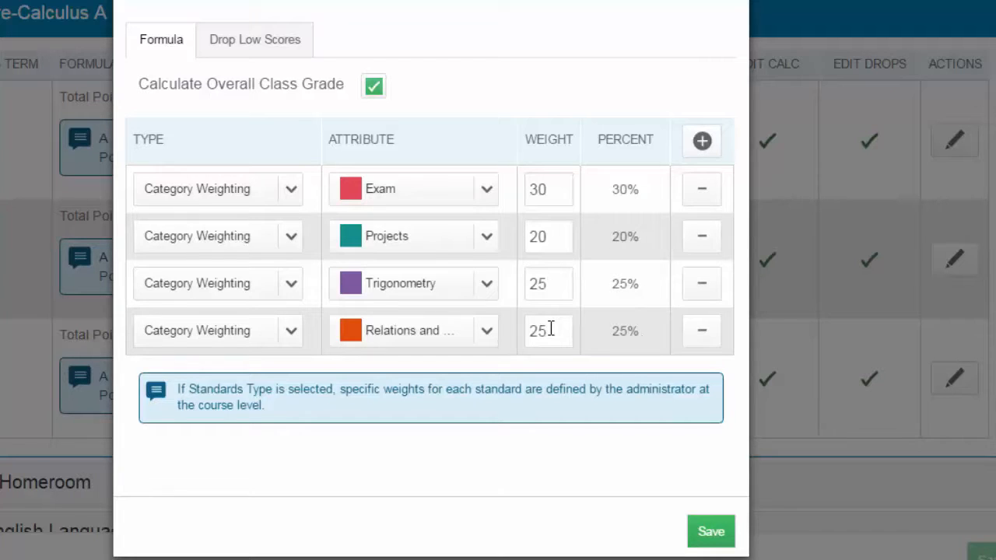
Try a weight of 20 for the Relations and Functions category
left_click_drag(555, 331, 532, 333)
type("20")
left_click(589, 337)
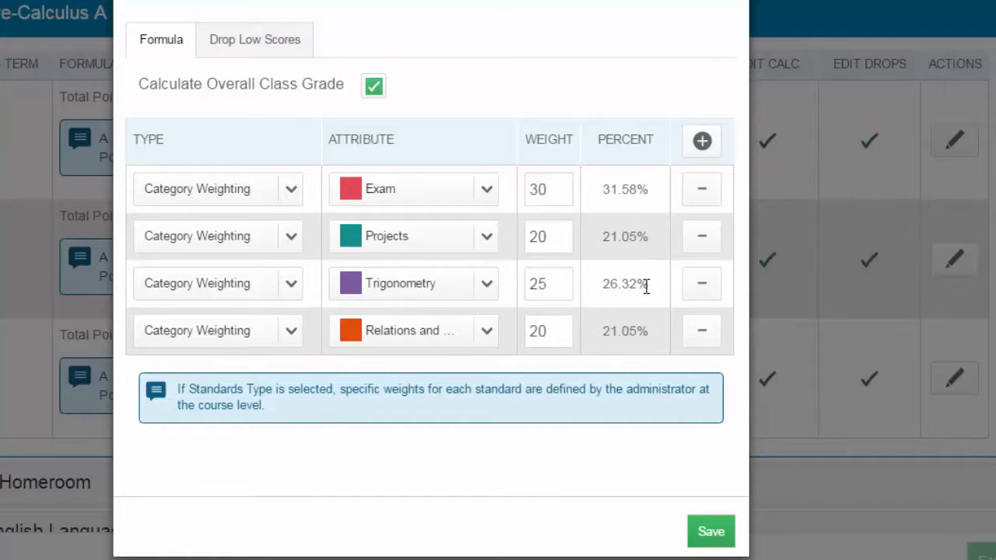
Set the Relations and Functions weight to 25 and save the S1 grade calculation
left_click(560, 333)
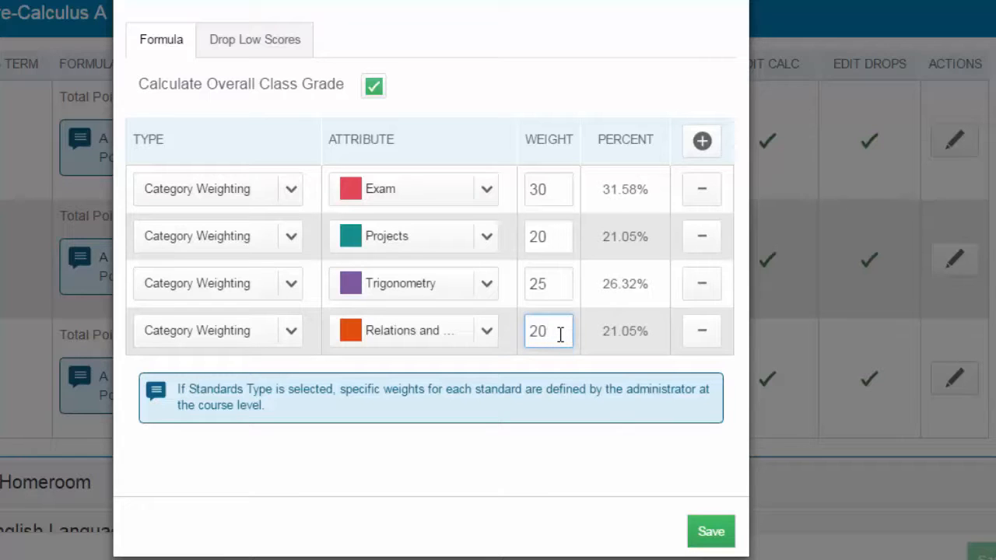
key("BackSpace")
type("5")
left_click(542, 447)
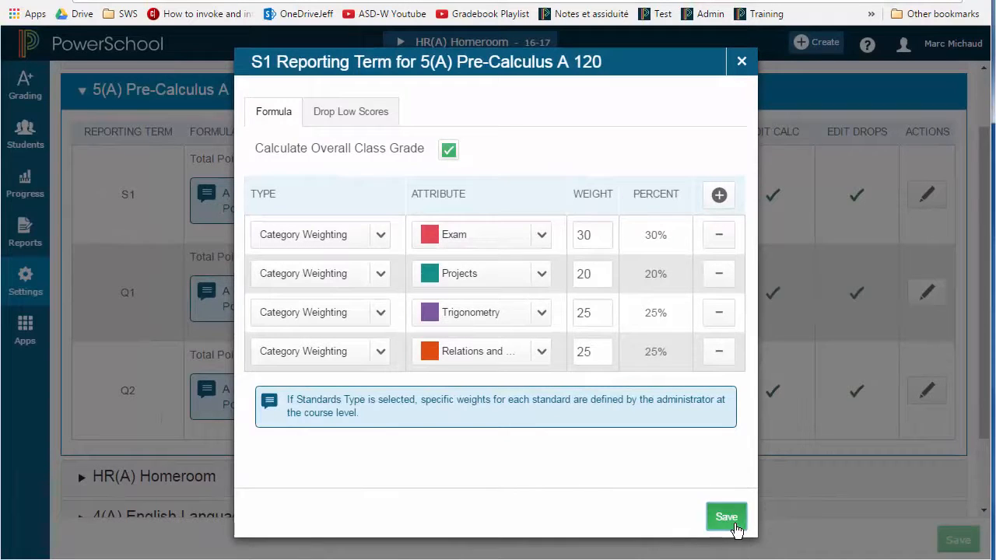
left_click(726, 517)
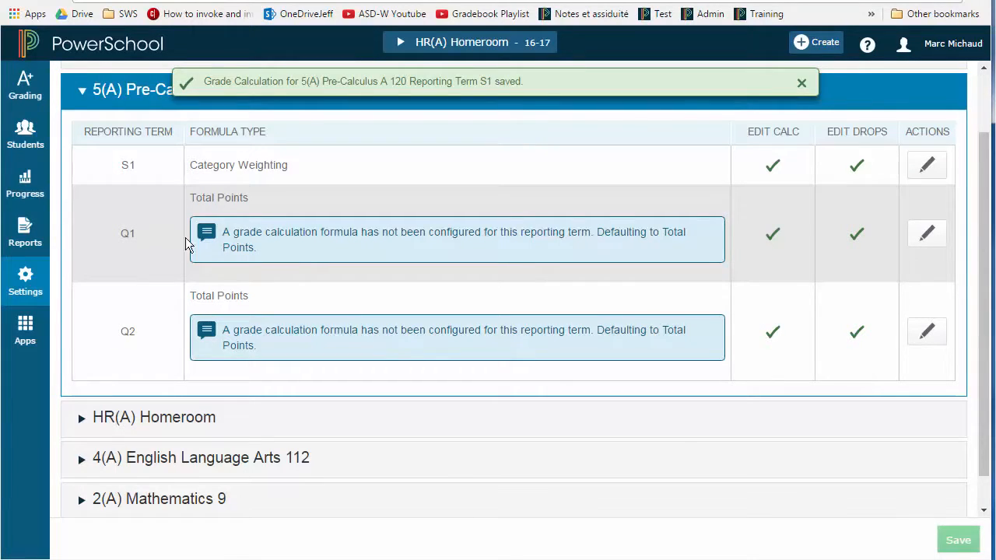
Build the Q1 grade calculation for 5(A) Pre-Calculus A 120 from three Category Weighting entries
left_click(925, 241)
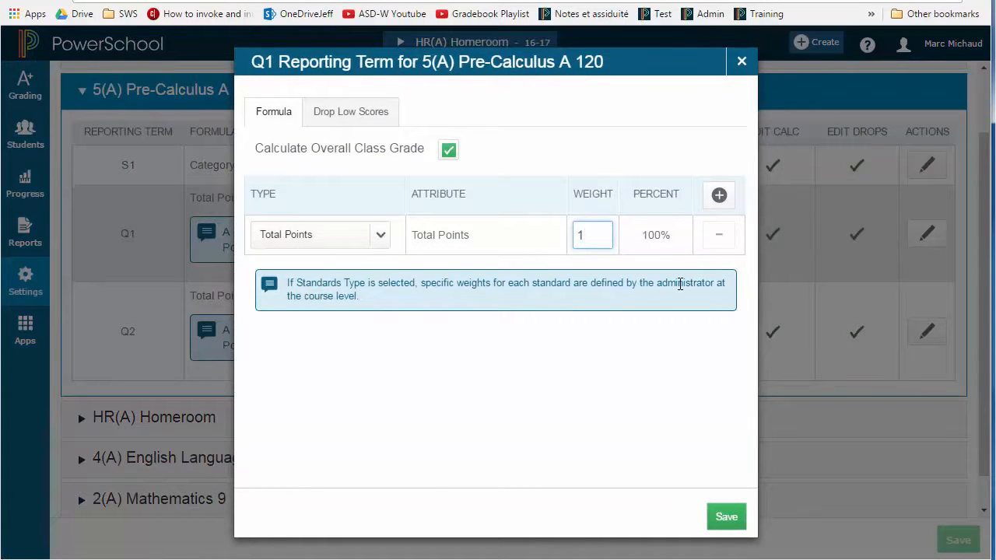
left_click(379, 235)
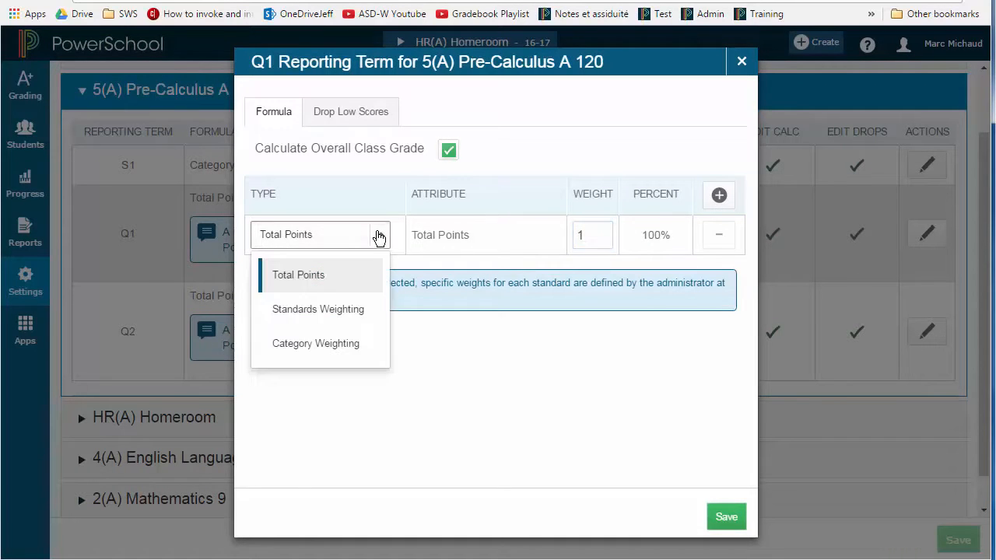
left_click(343, 343)
left_click(719, 196)
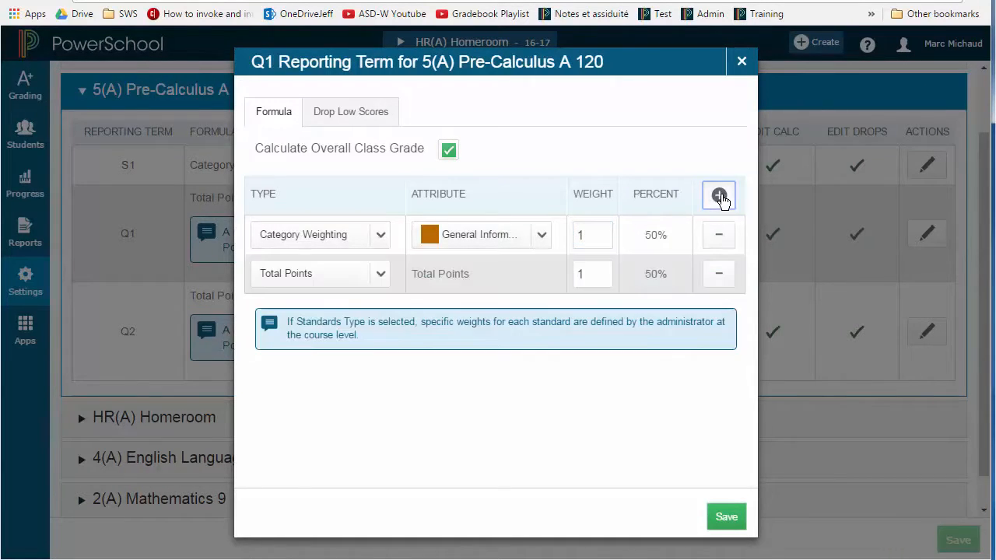
left_click(719, 195)
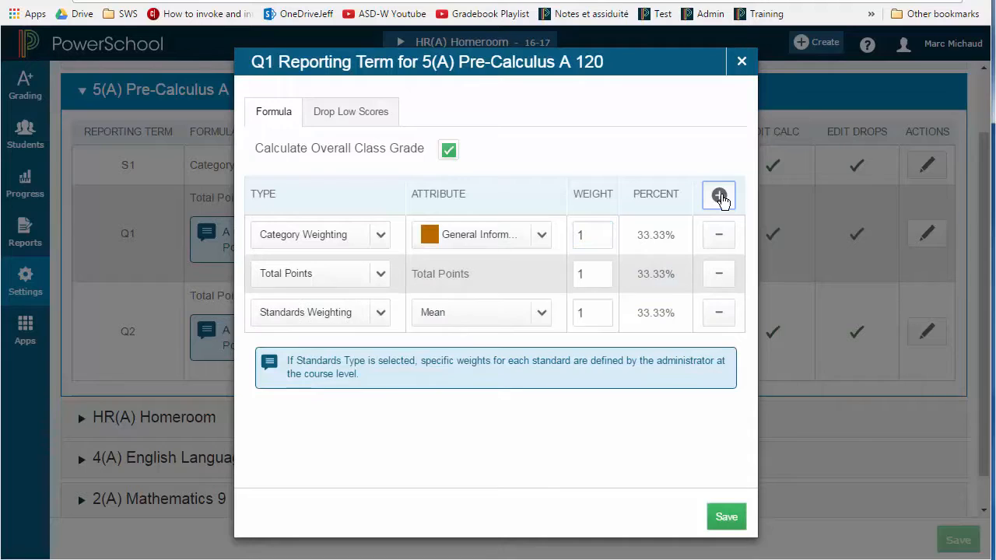
left_click(293, 278)
left_click(308, 388)
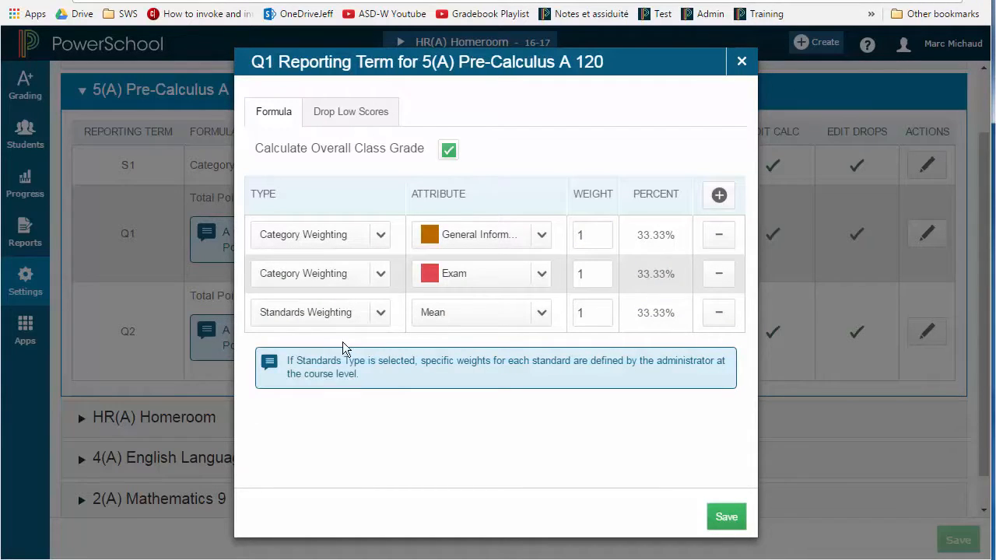
left_click(379, 315)
left_click(326, 423)
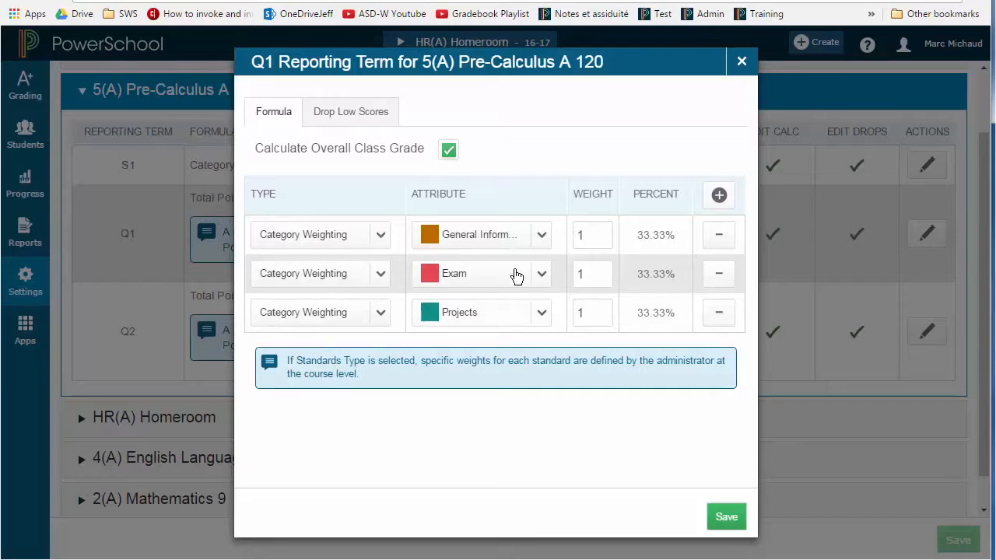
Assign the Projects, Trigonometry, and Relations and Functions categories to the three Q1 entries, in that order
left_click(541, 237)
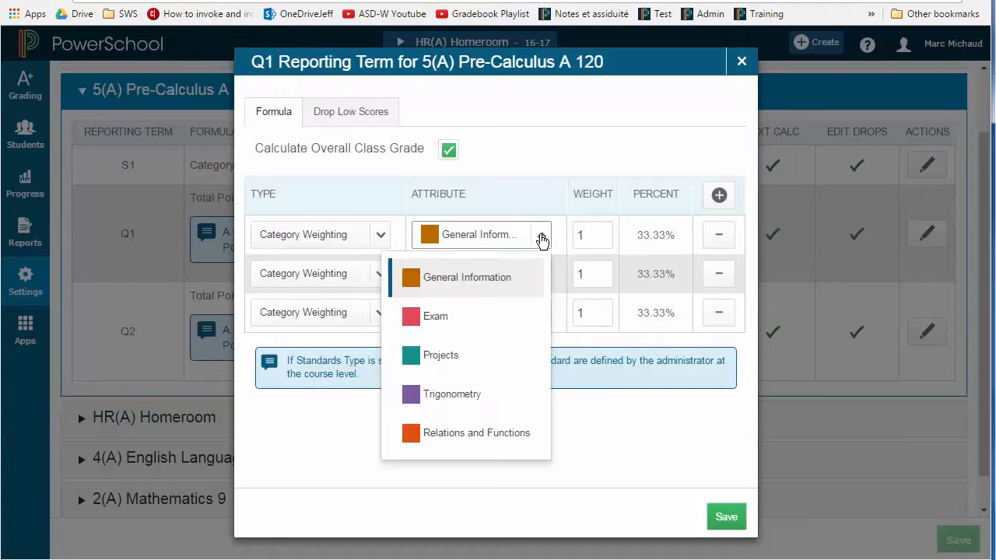
left_click(442, 356)
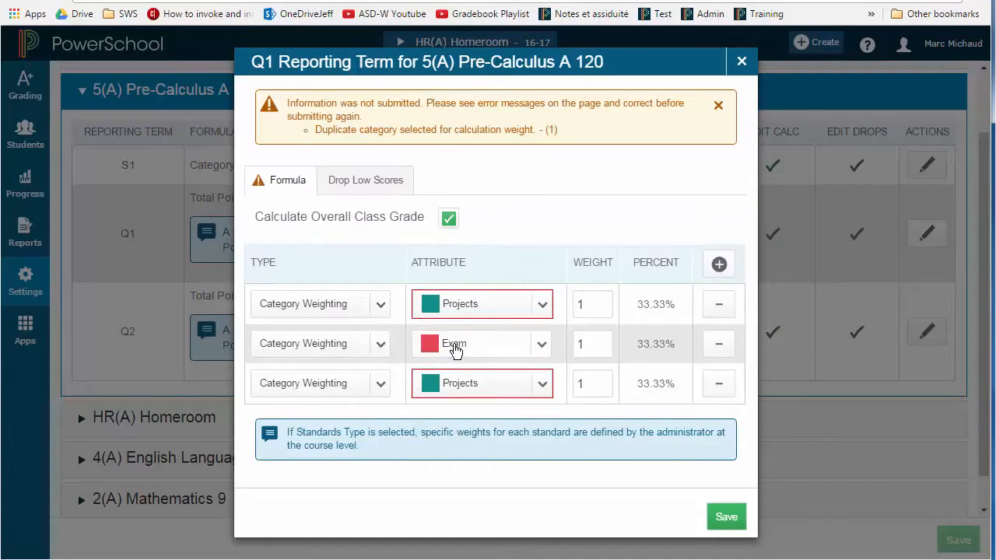
left_click(542, 344)
scroll(510, 366, "down", 2)
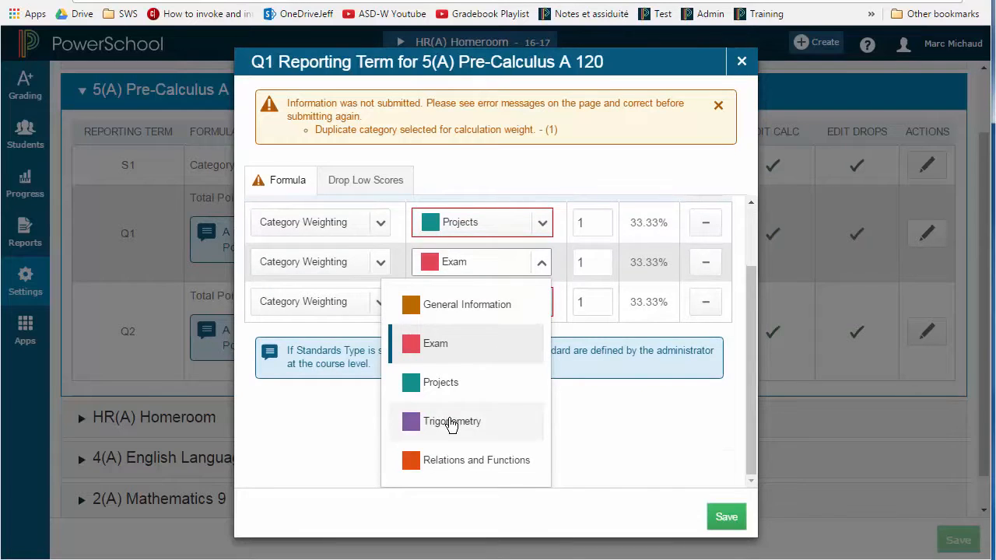
left_click(452, 416)
left_click(535, 383)
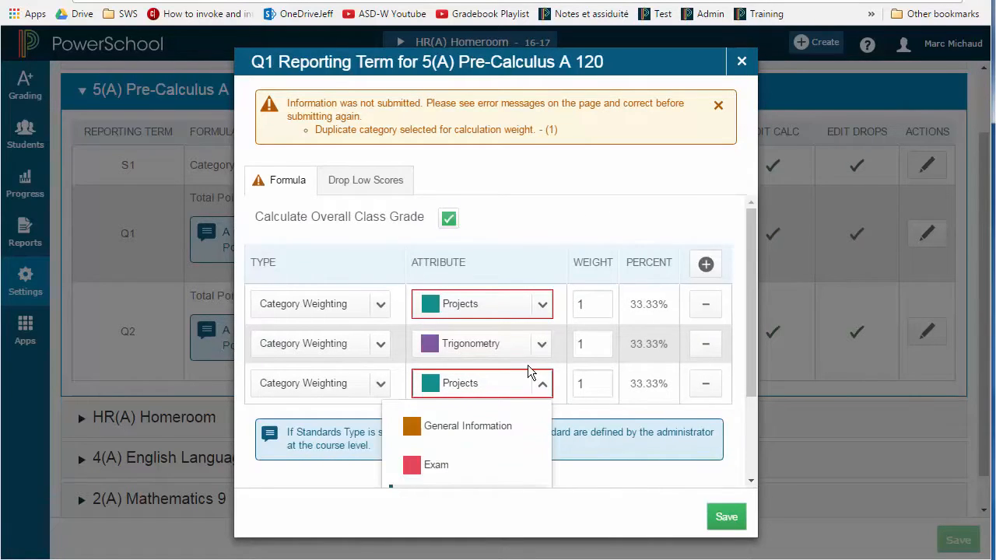
scroll(527, 372, "down", 3)
left_click(461, 459)
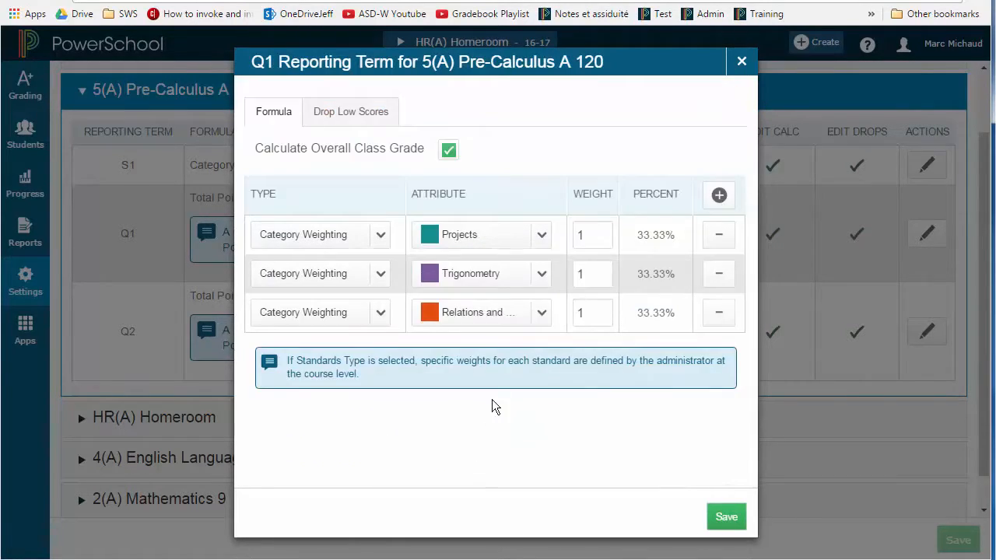
Weight Projects 20, Trigonometry 25, and Relations and Functions 25, and save the Q1 grade calculation
left_click(601, 225)
type("20")
left_click(589, 278)
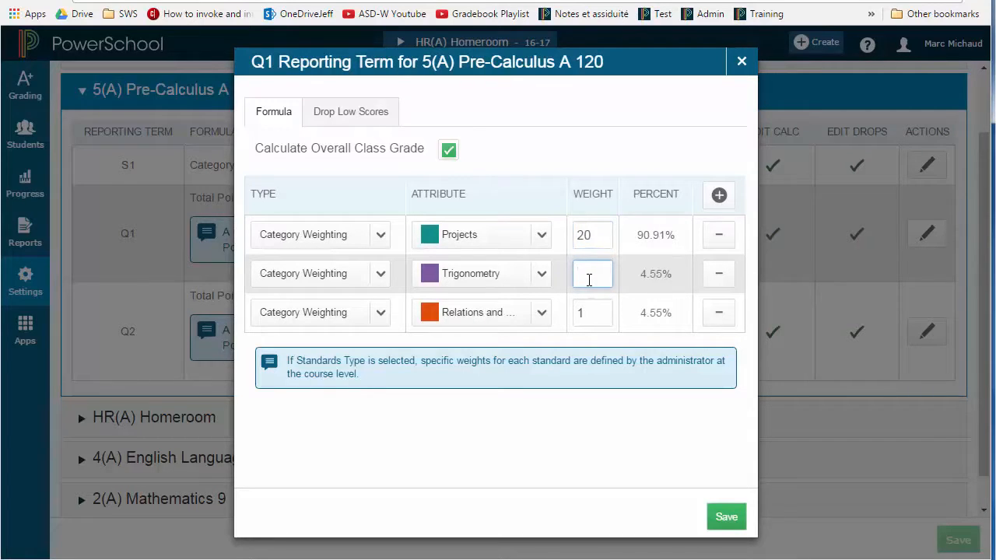
type("25")
left_click(591, 320)
type("25")
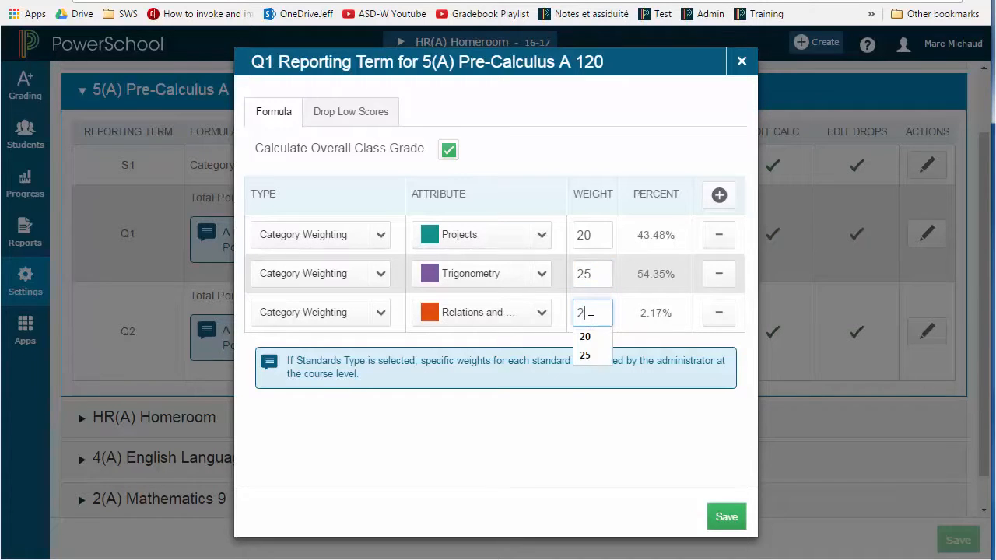
left_click(568, 445)
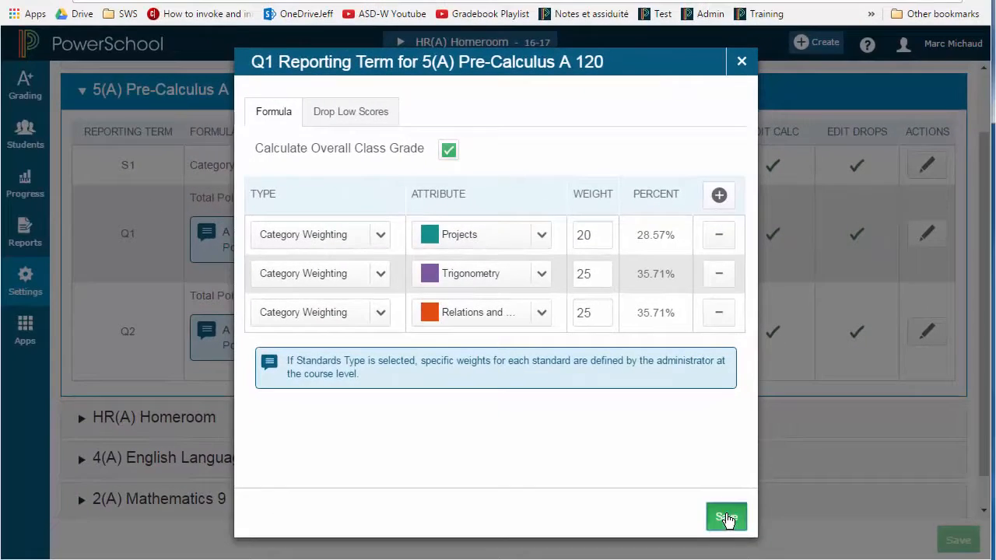
left_click(725, 517)
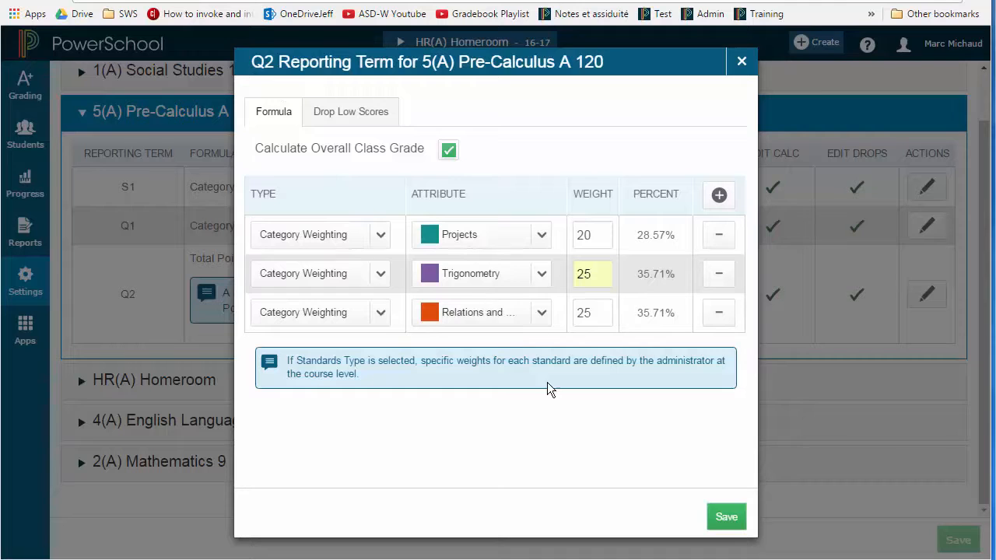
Save the Q2 grade calculation with category weights of Projects 20, Trigonometry 25, and Relations and Functions 25
left_click(738, 516)
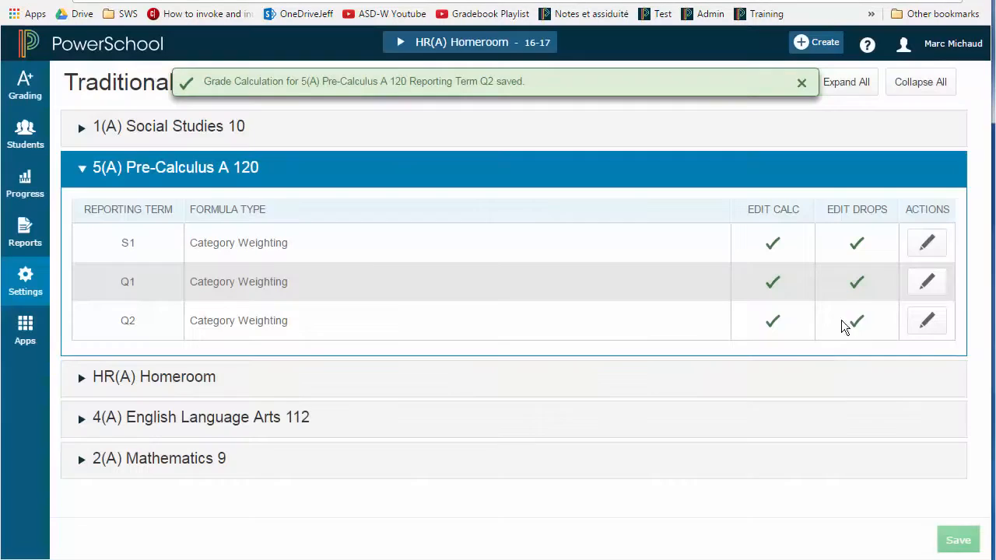
Reopen the S1 and Q1 grade calculations to review their formulas
left_click(928, 244)
left_click(922, 292)
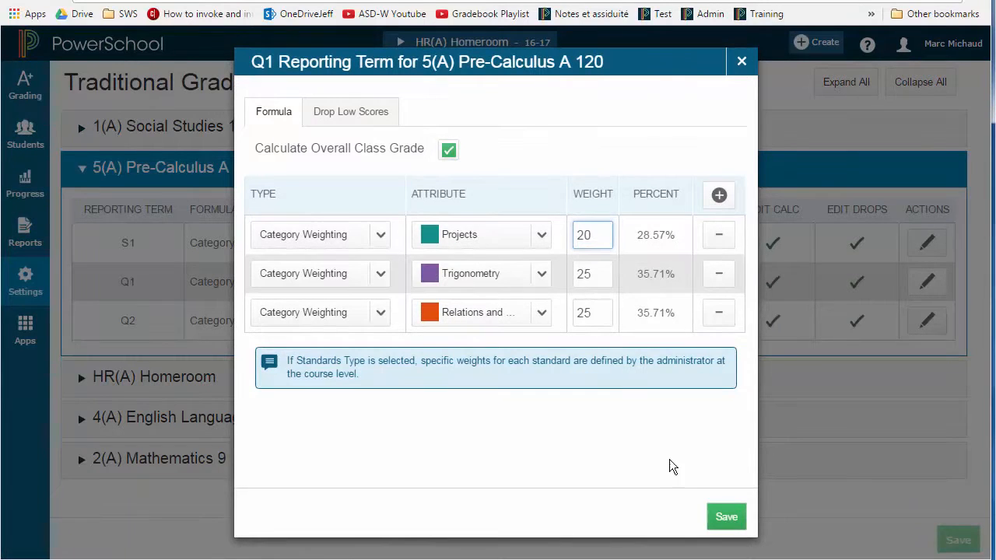
left_click(708, 513)
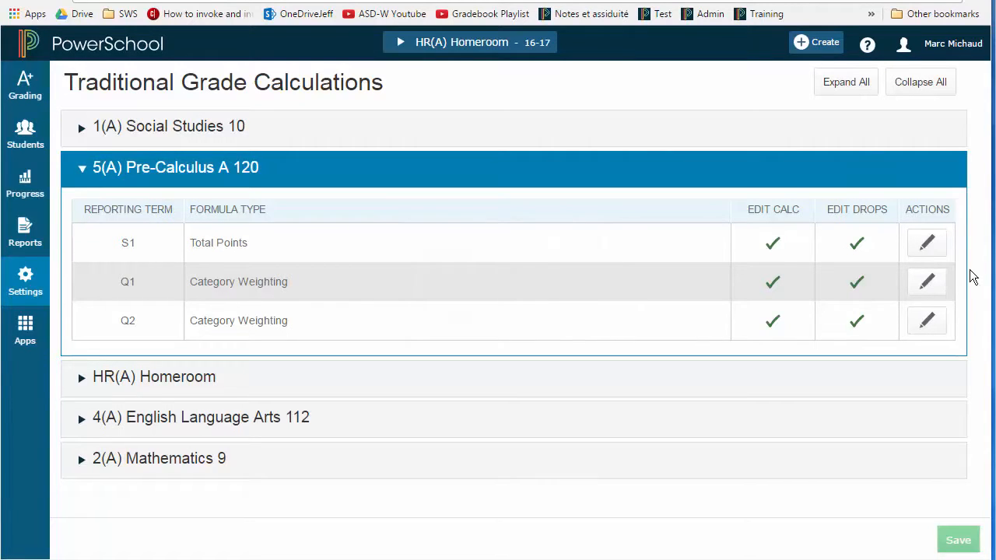
Change the S1 grade calculation to Term Weighting with one entry for Q1 and one for Q2
left_click(937, 254)
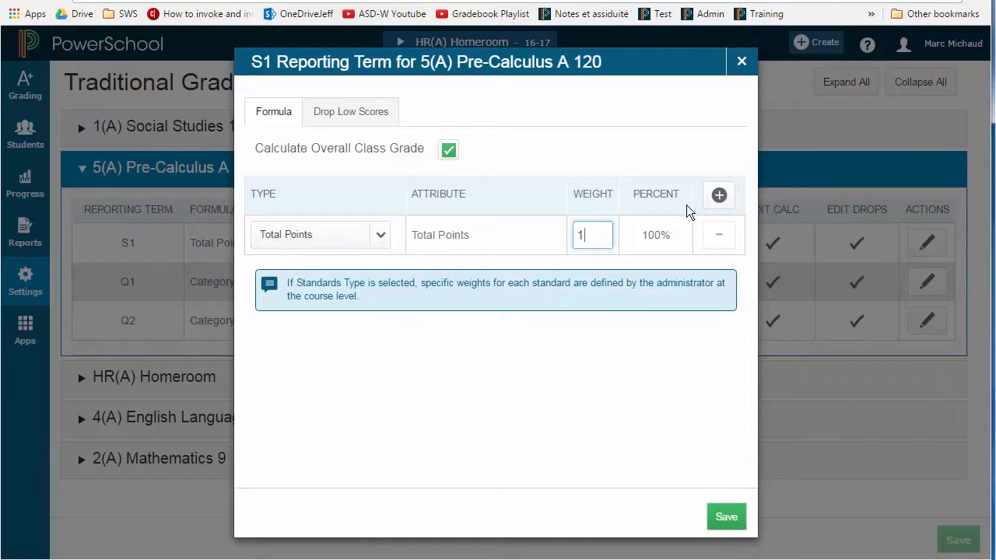
left_click(381, 236)
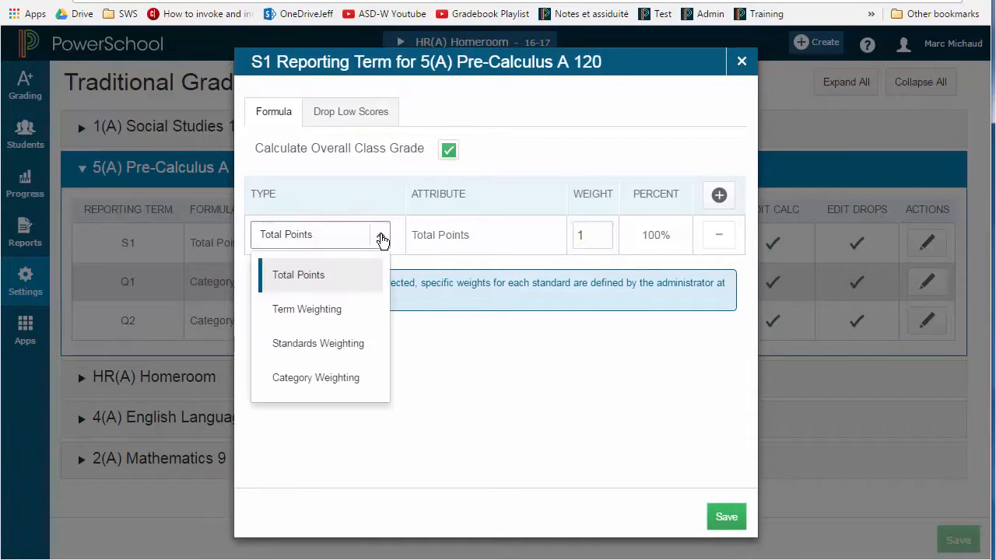
left_click(312, 314)
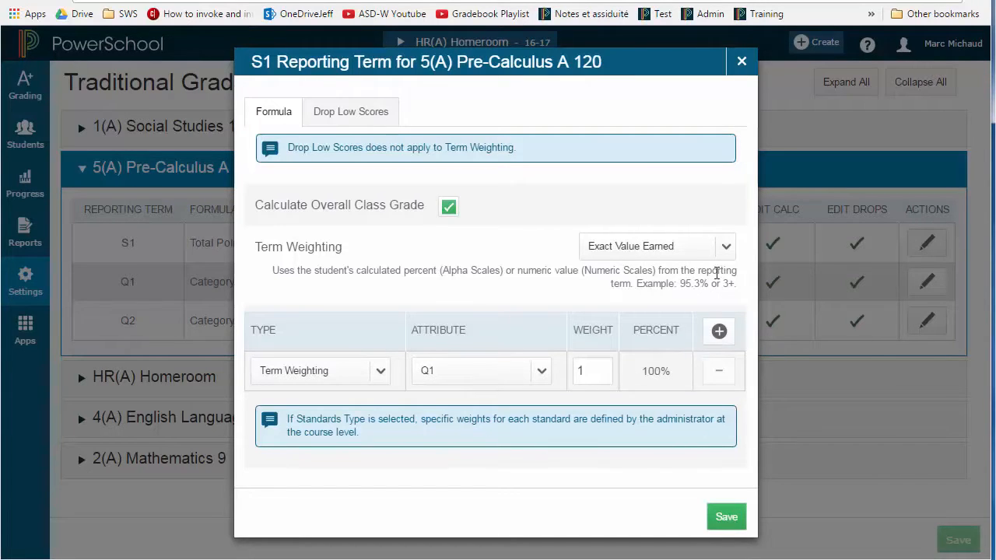
left_click(718, 331)
left_click(348, 356)
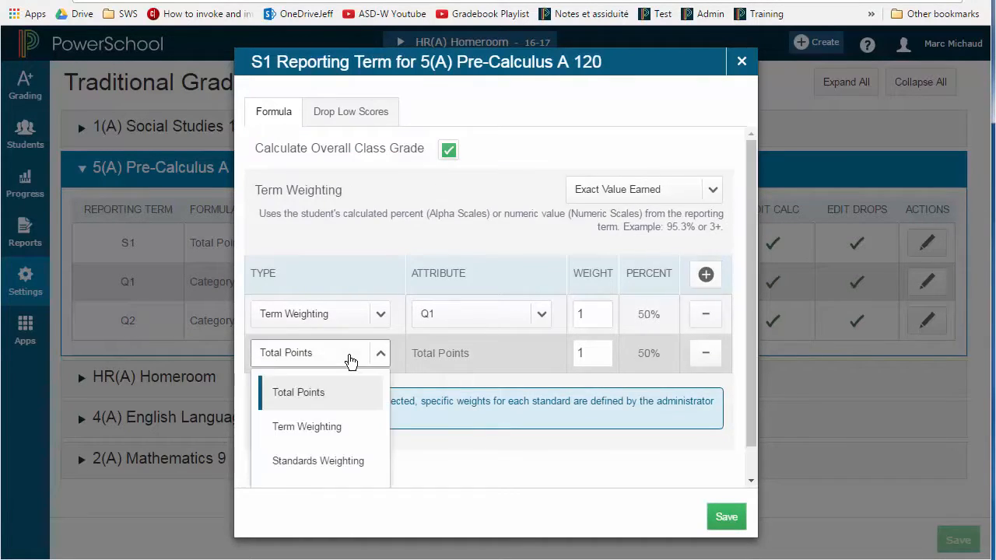
left_click(327, 427)
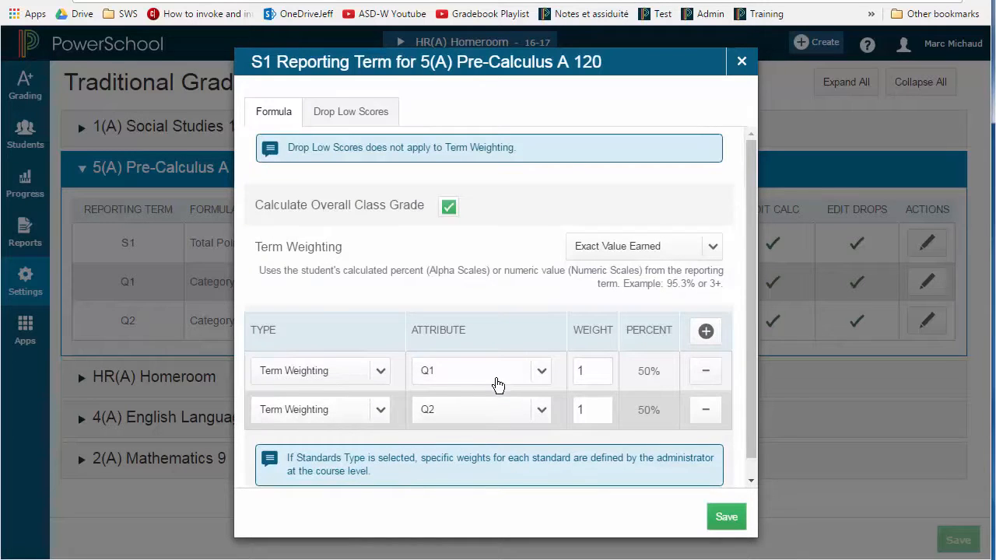
Set the S1 term weights of Q1 and Q2 to 35 each
left_click(591, 371)
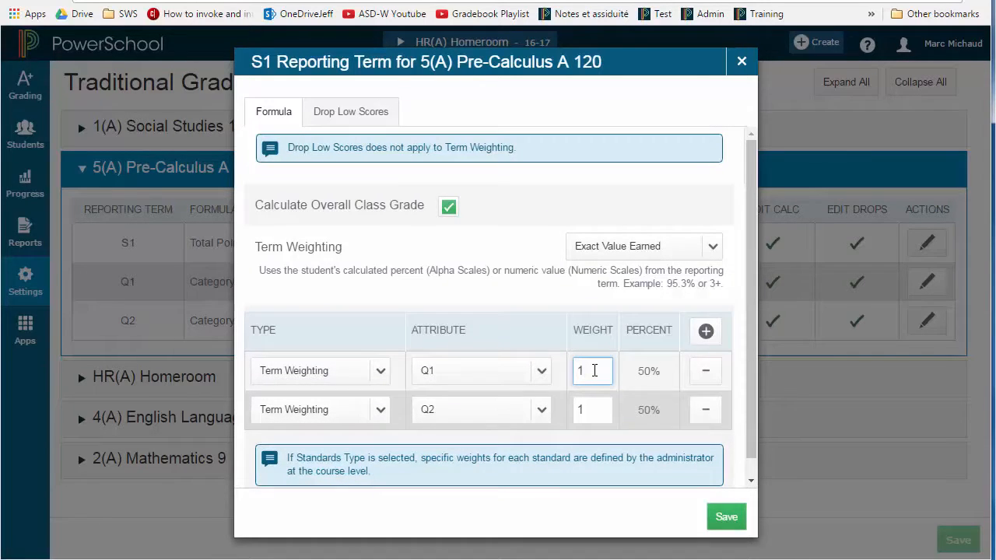
key("BackSpace")
type("35")
left_click(599, 411)
key("BackSpace")
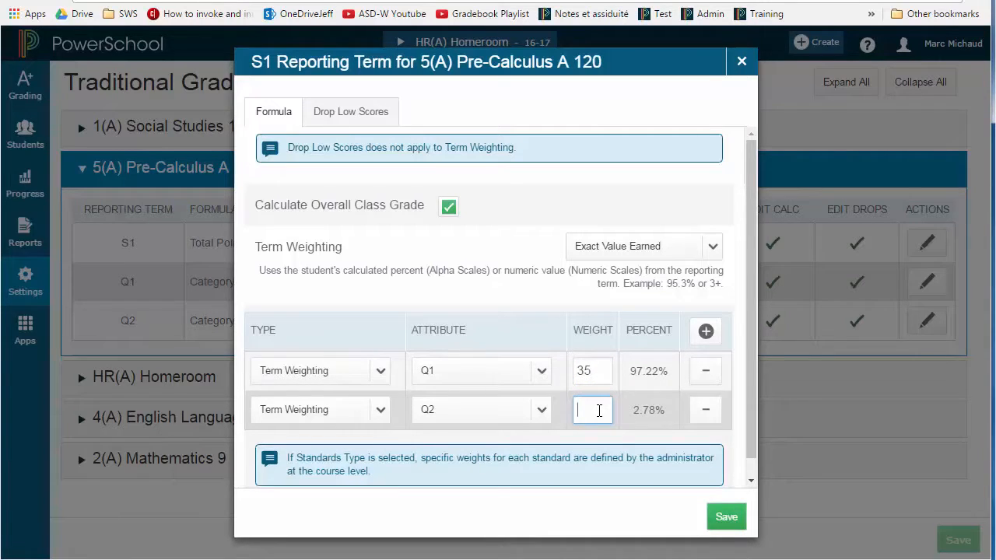
type("35")
left_click(618, 410)
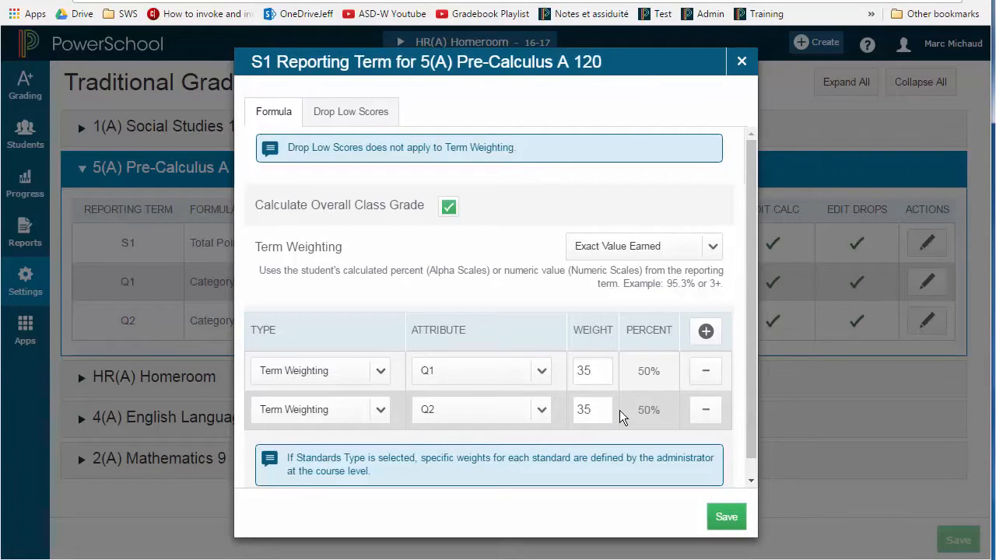
Add a third S1 formula entry that uses Category Weighting for the Exam category
left_click(706, 335)
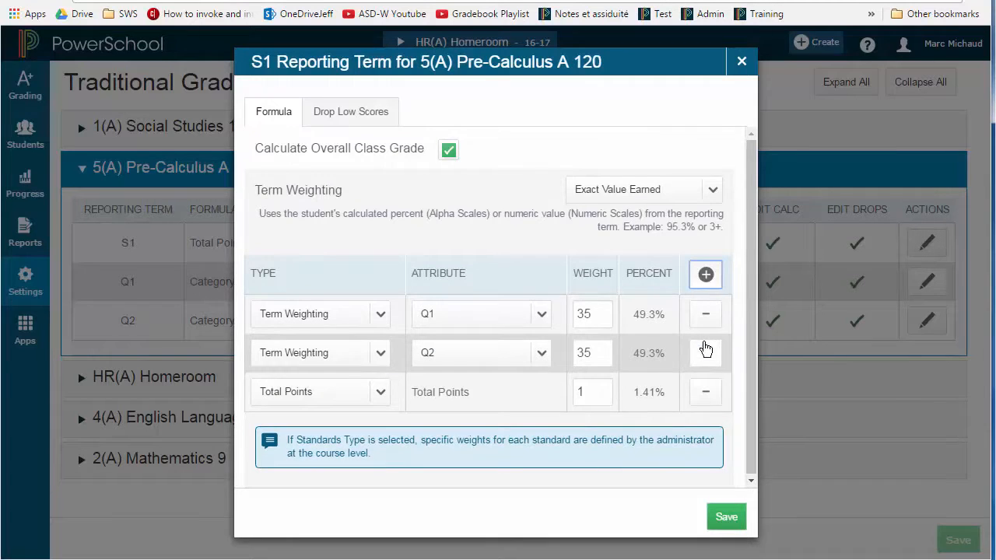
left_click(381, 399)
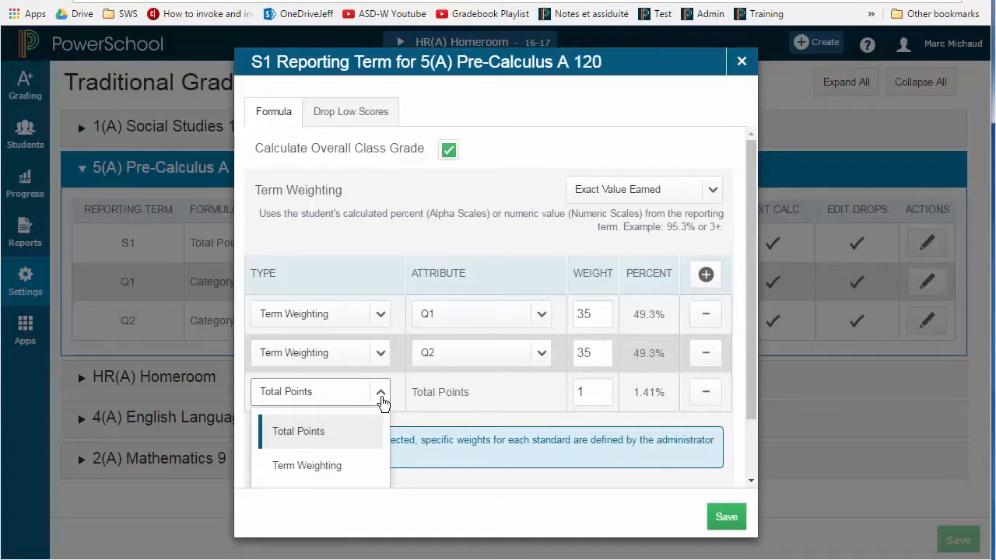
scroll(338, 428, "down", 1)
left_click(310, 465)
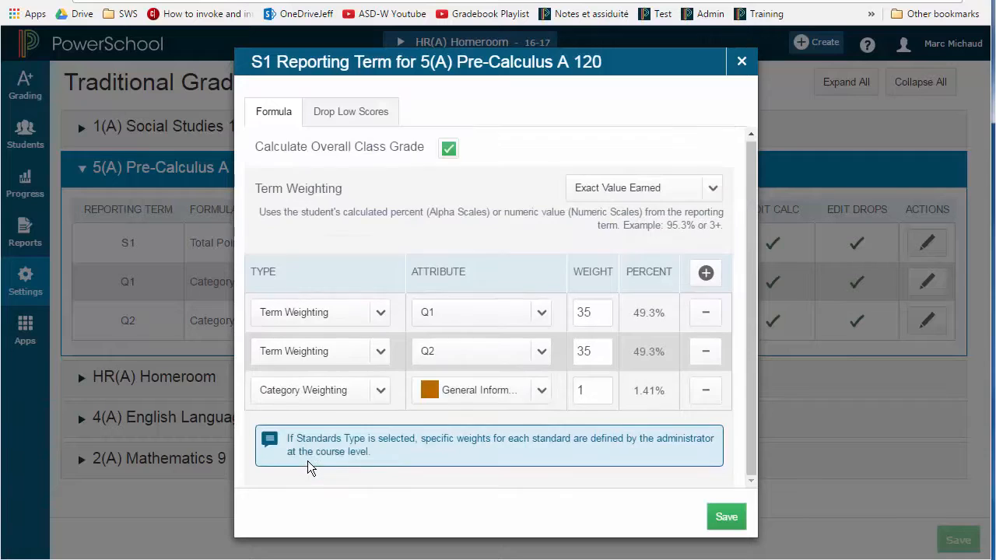
left_click(466, 392)
scroll(453, 365, "down", 2)
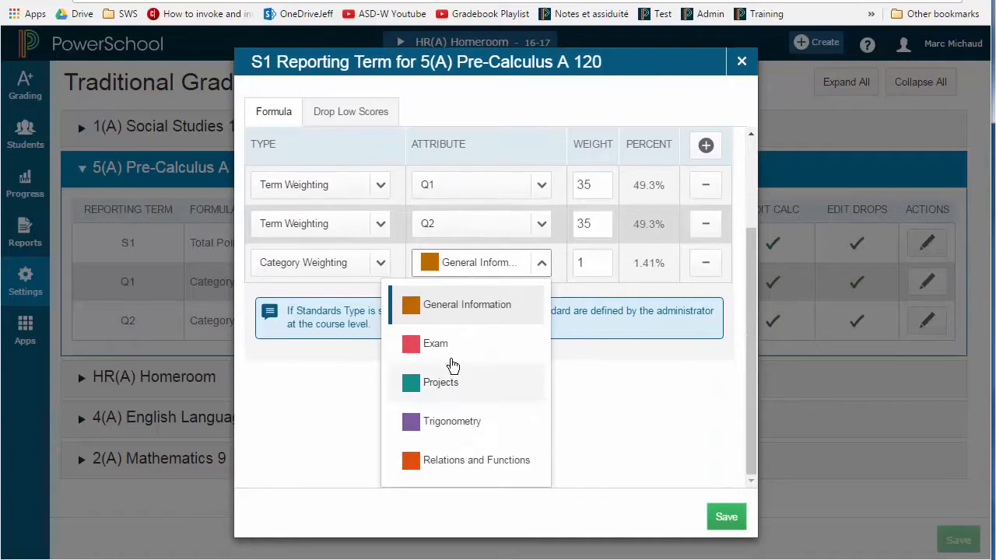
left_click(450, 350)
Set the Exam category's weight to 30 and save the S1 grade calculation
left_click(599, 392)
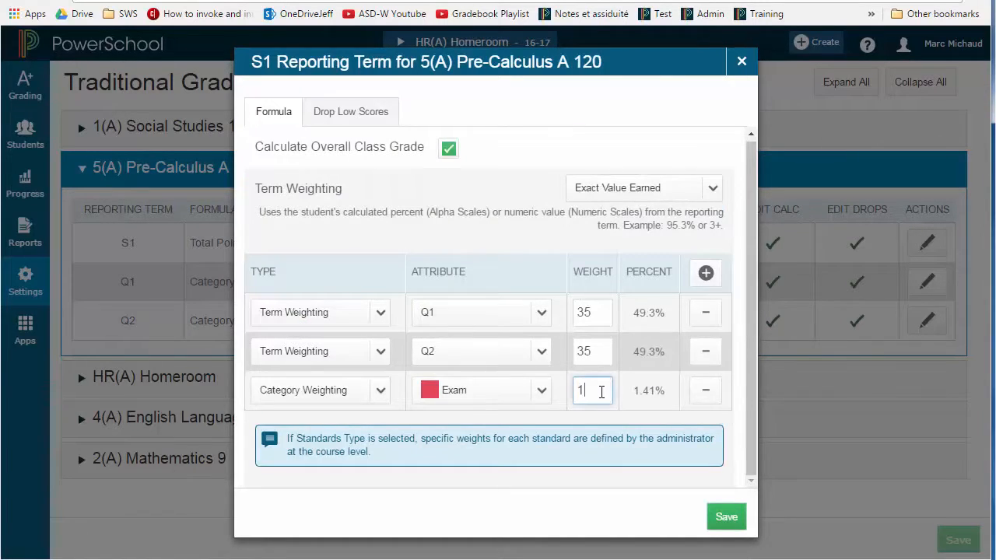
key("BackSpace")
type("30")
left_click(620, 379)
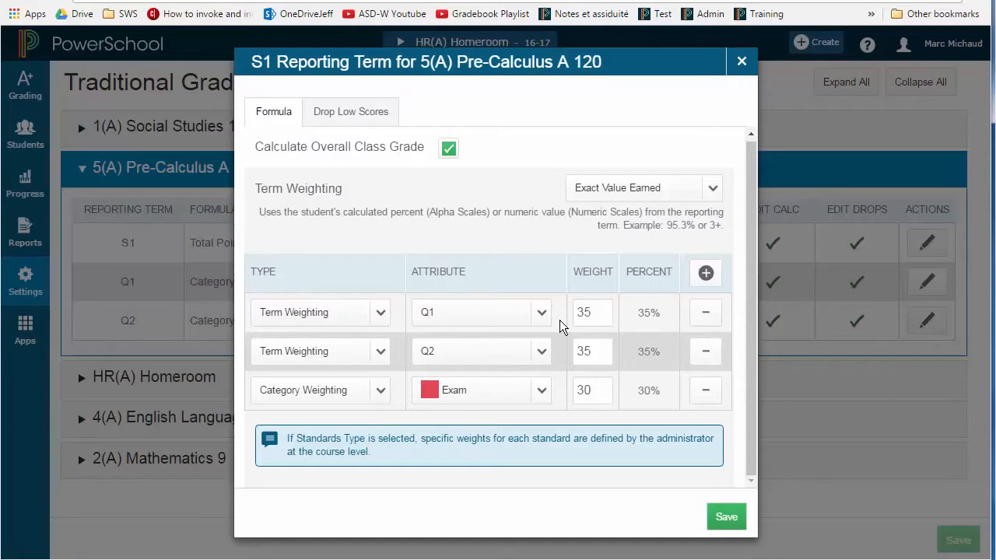
left_click(722, 526)
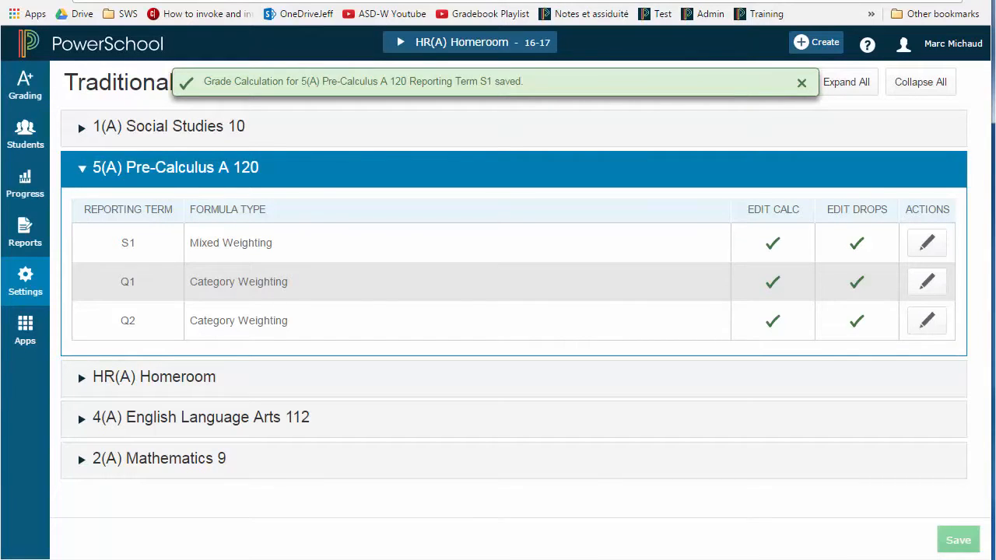
Review the category weights in the Q1 grade calculation and save it again
left_click(939, 289)
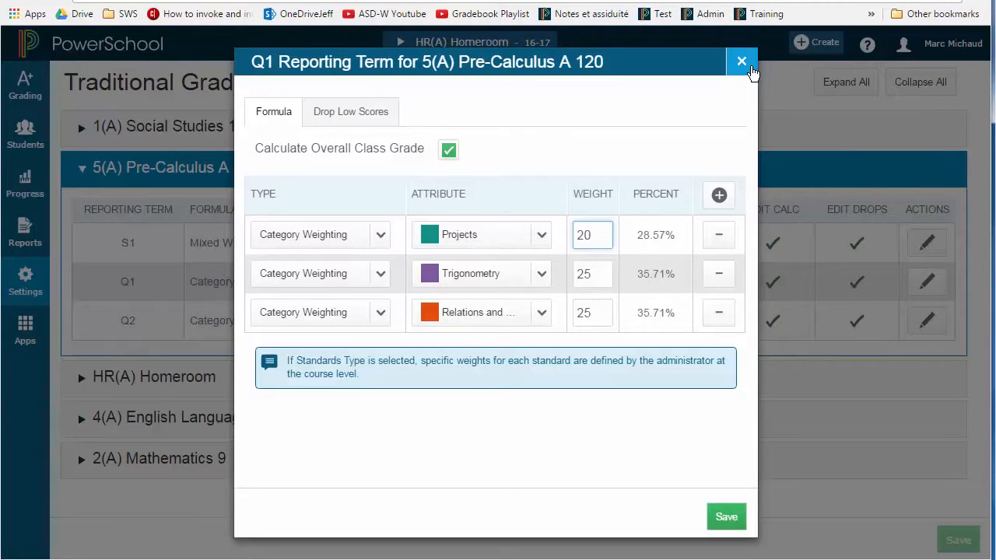
left_click(727, 517)
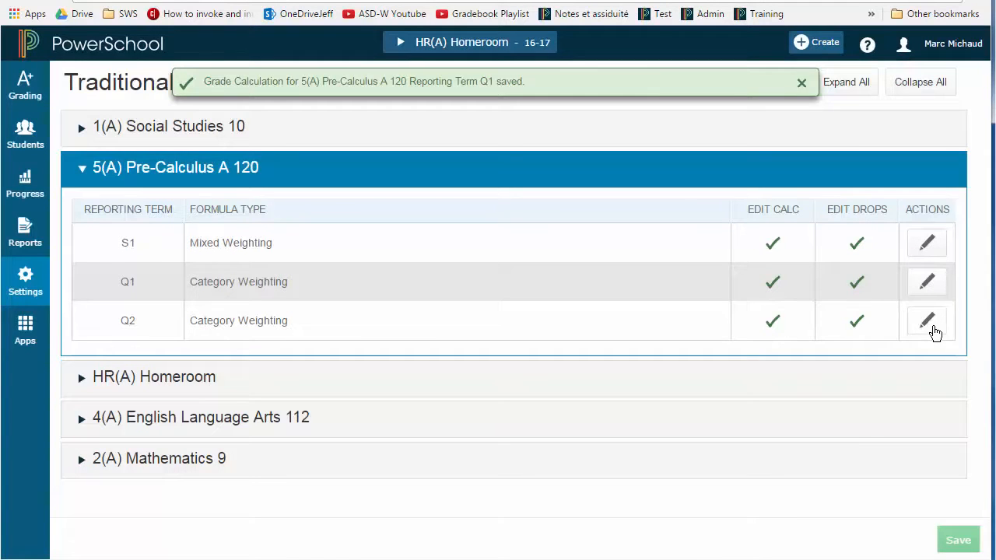
Review the category weights in the Q2 grade calculation of 5(A) Pre-Calculus A 120 and save it again
left_click(933, 331)
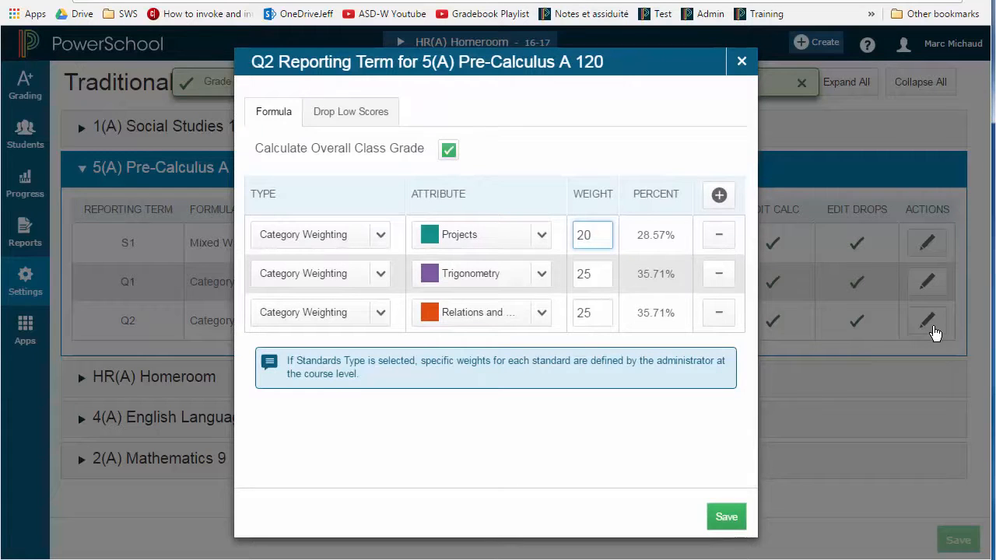
left_click(728, 528)
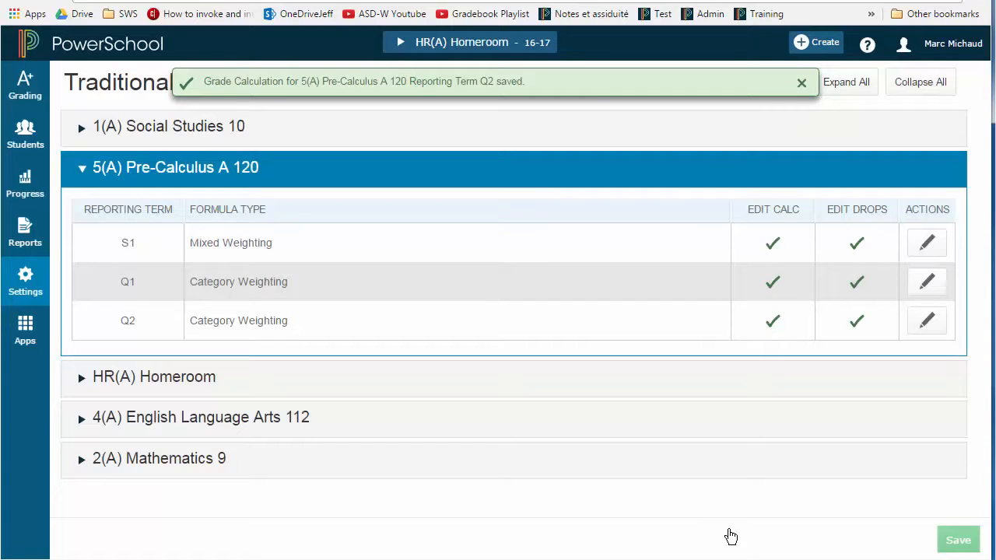
Remove the Exam category entry from the S1 grade calculation and set the Q1 term weight to 40
left_click(941, 247)
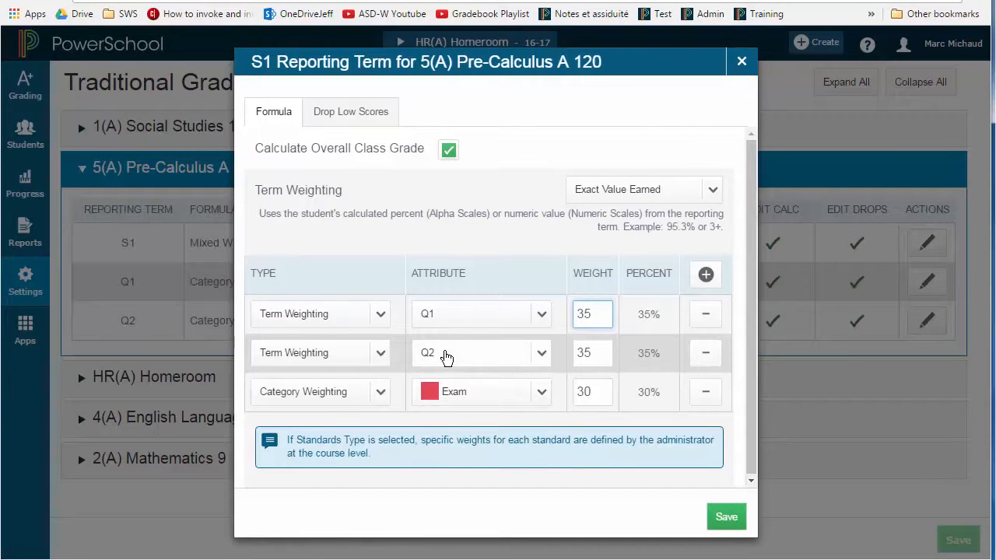
left_click(718, 402)
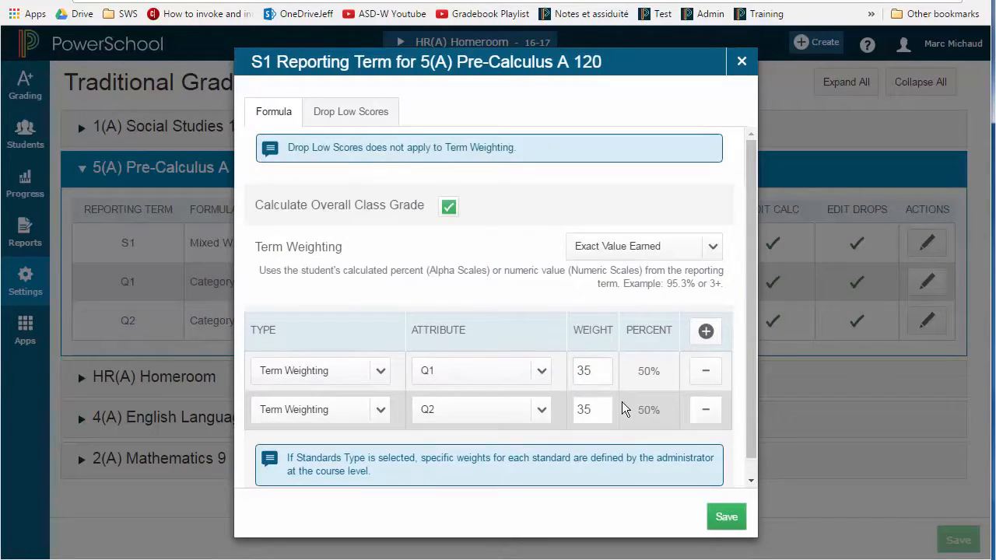
left_click_drag(605, 409, 572, 408)
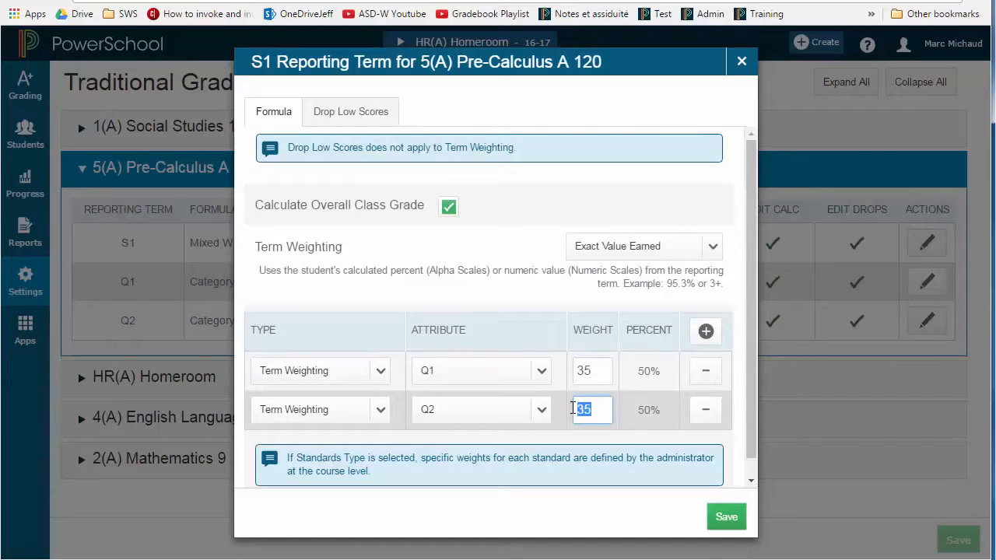
left_click(592, 374)
key("BackSpace")
key("BackSpace")
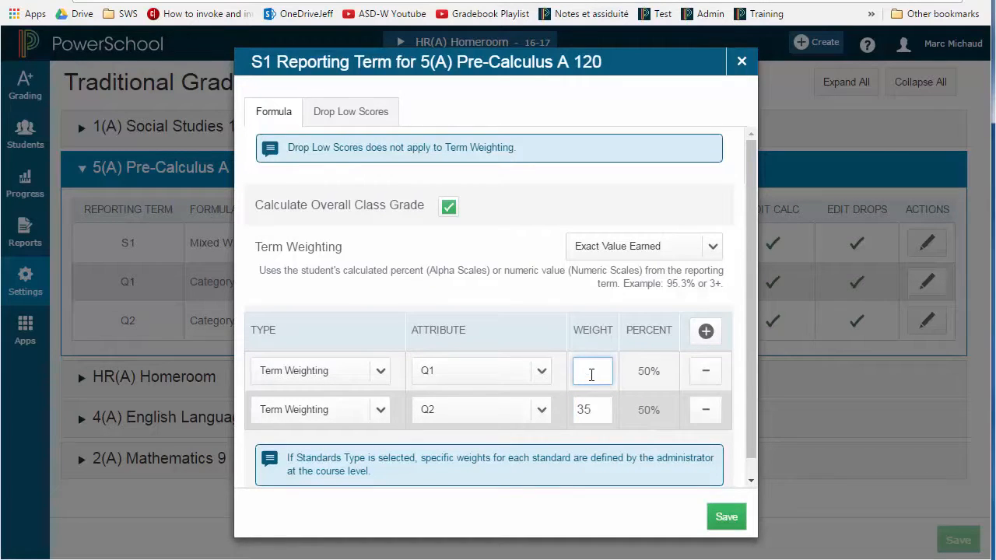
type("40")
Set the Q2 term weight in S1 to 60 and save the S1 grade calculation
left_click(588, 416)
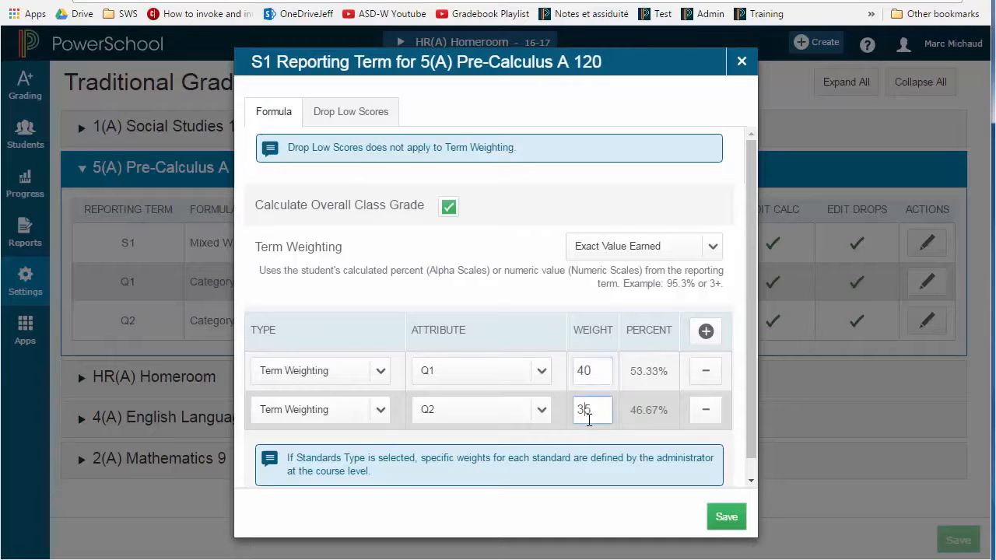
key("BackSpace")
key("BackSpace")
type("60")
left_click(592, 507)
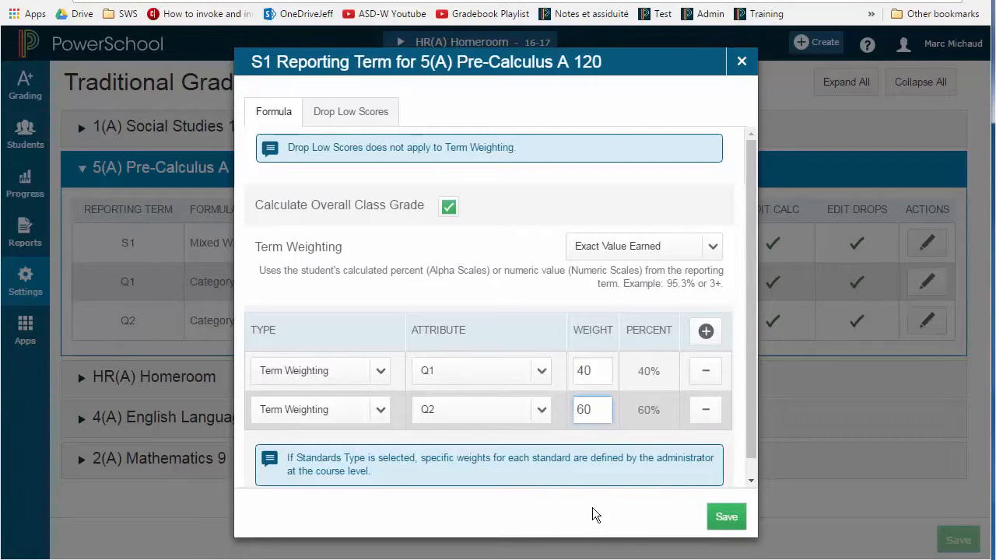
left_click(717, 522)
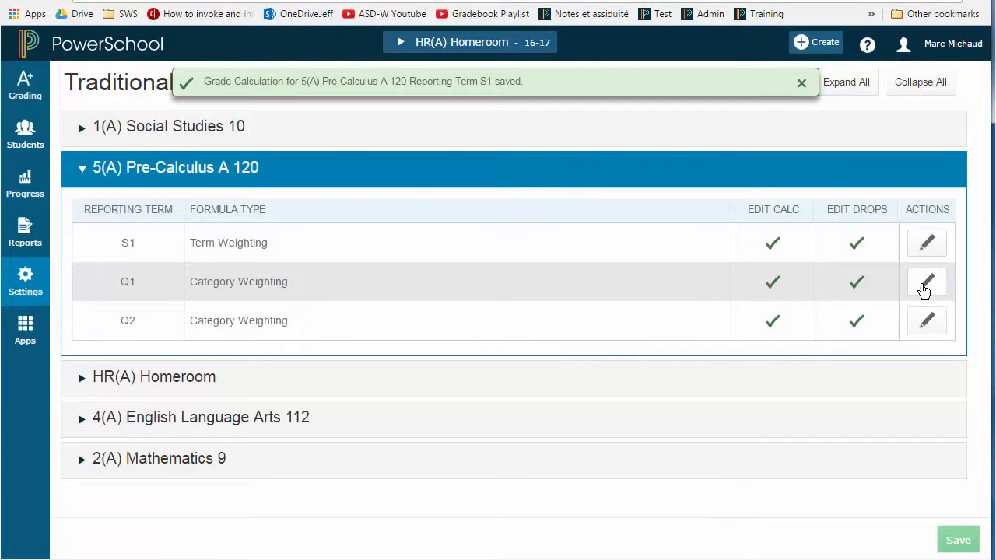
Check the category weights in the Q1 grade calculation and close it without saving
left_click(925, 284)
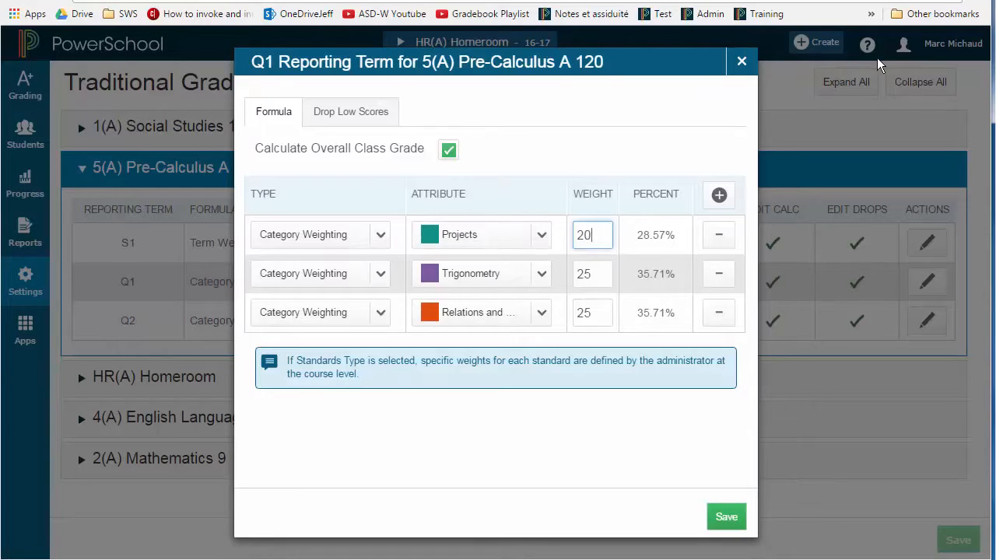
left_click(741, 60)
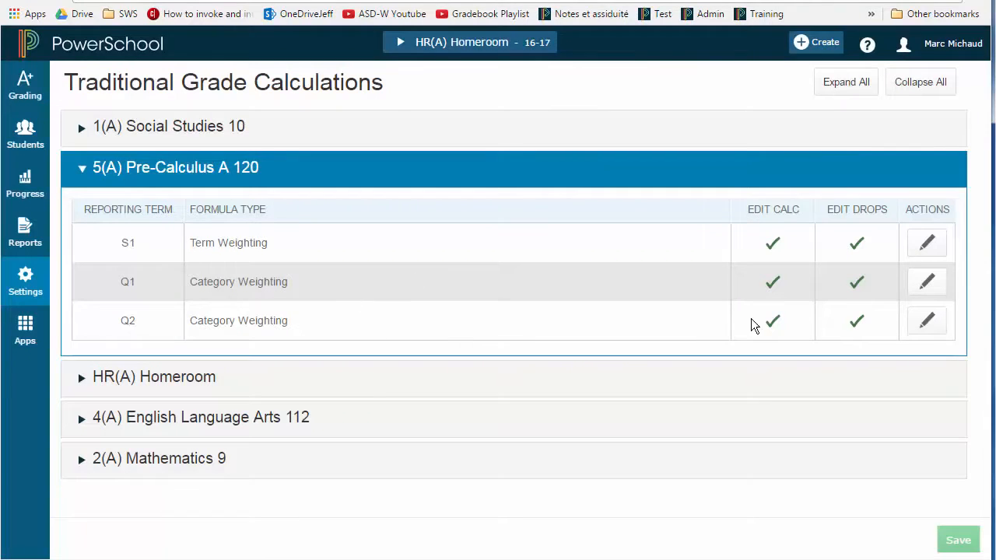
Add a fourth formula entry to the Q2 grade calculation that uses Category Weighting for the Exam category
left_click(920, 320)
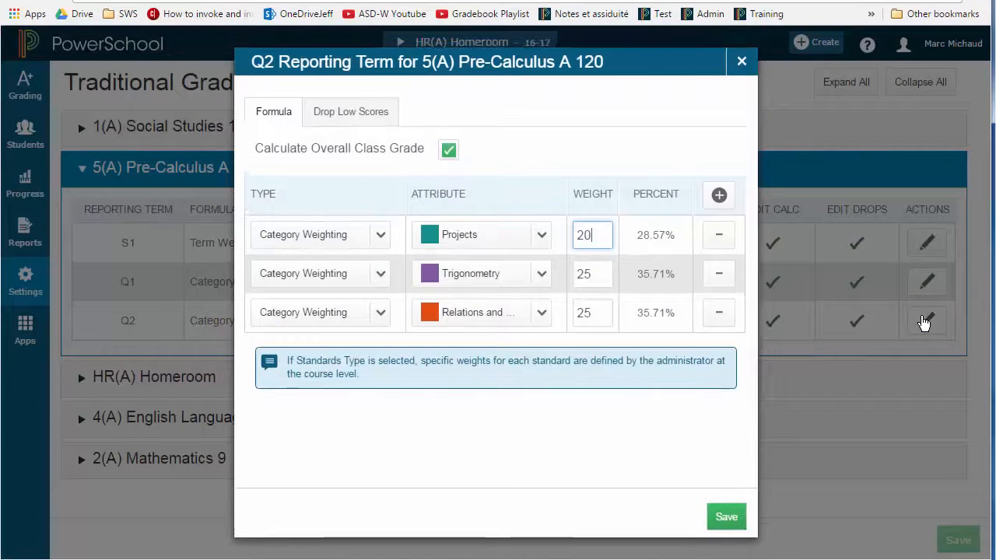
left_click(720, 197)
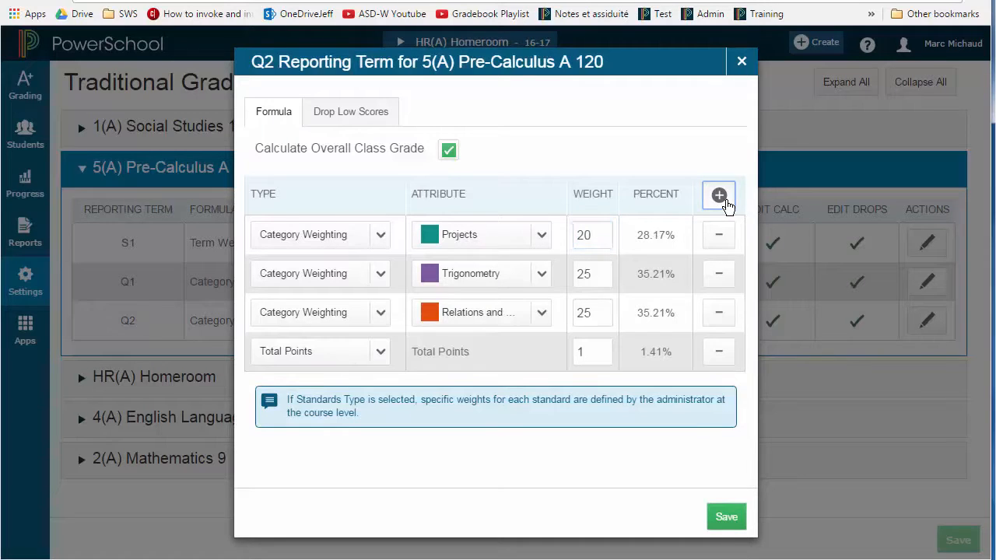
left_click(307, 359)
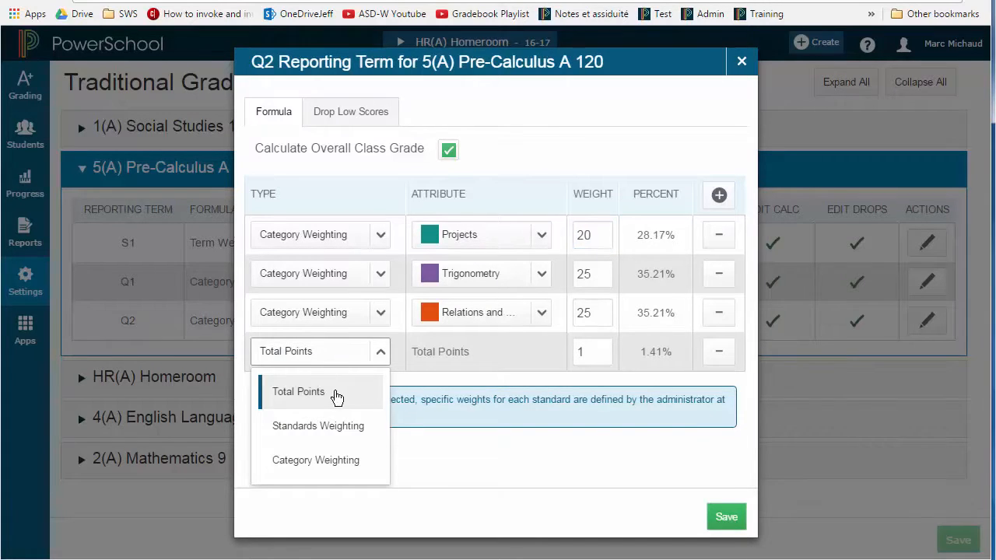
left_click(331, 463)
left_click(498, 358)
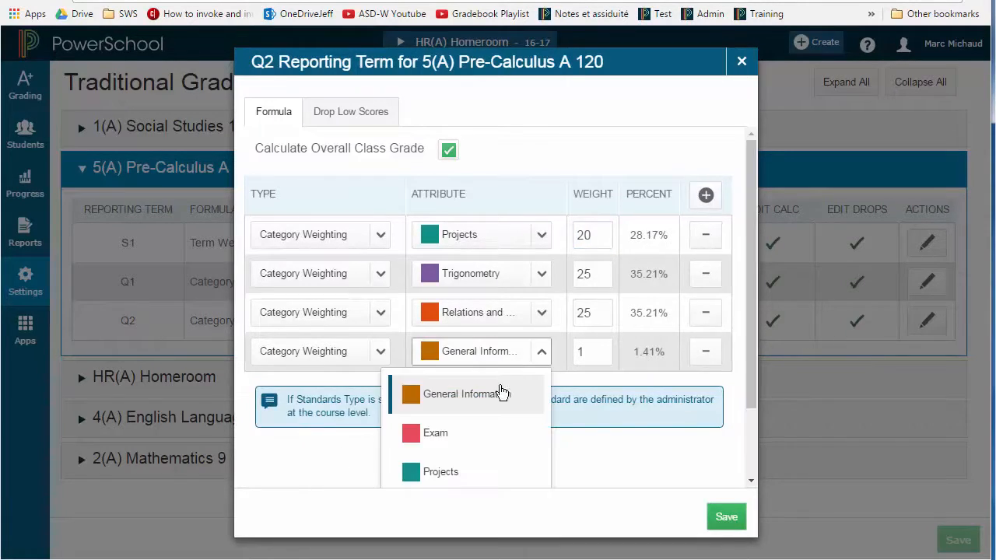
left_click(479, 437)
Set the Exam category's weight in Q2 to 30 and save the Q2 grade calculation
left_click(589, 357)
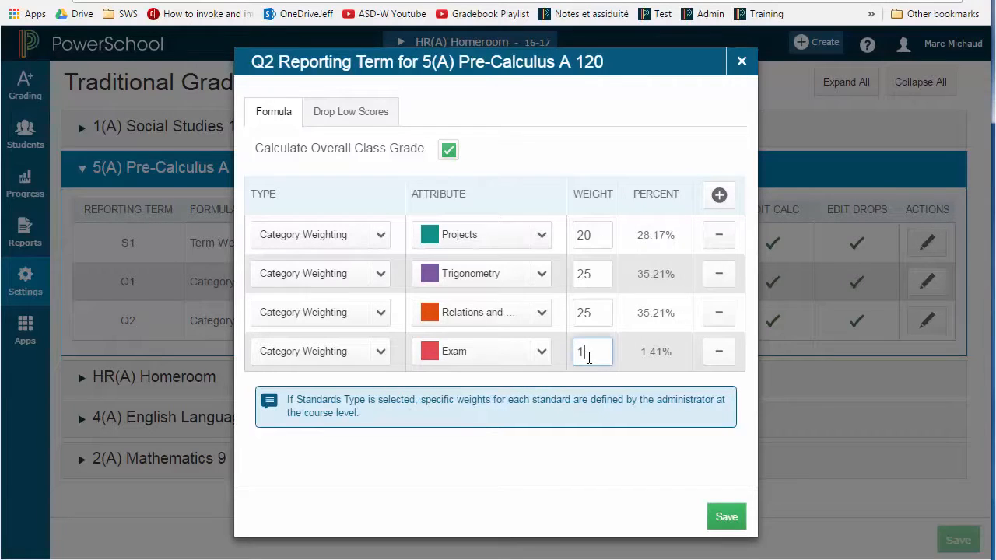
key("BackSpace")
type("30")
left_click(719, 518)
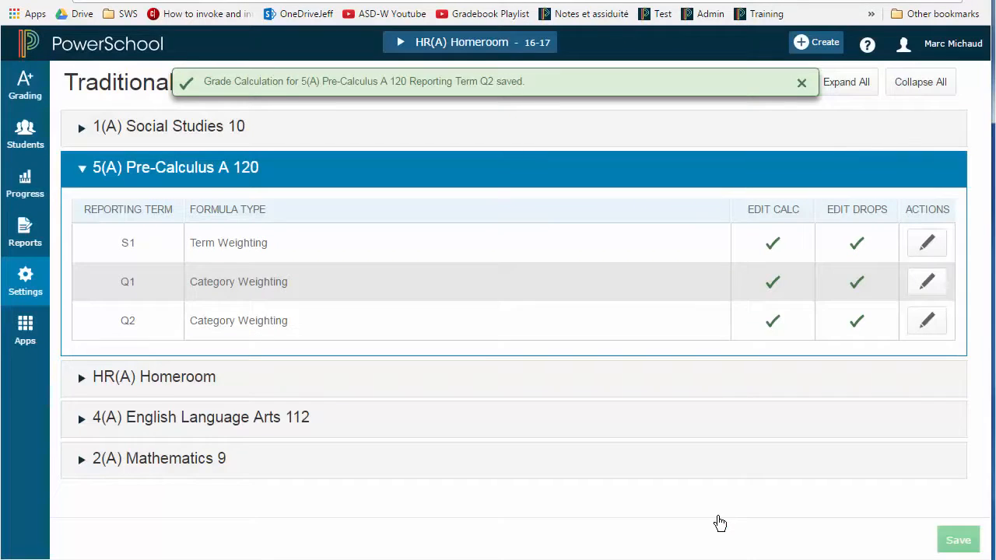